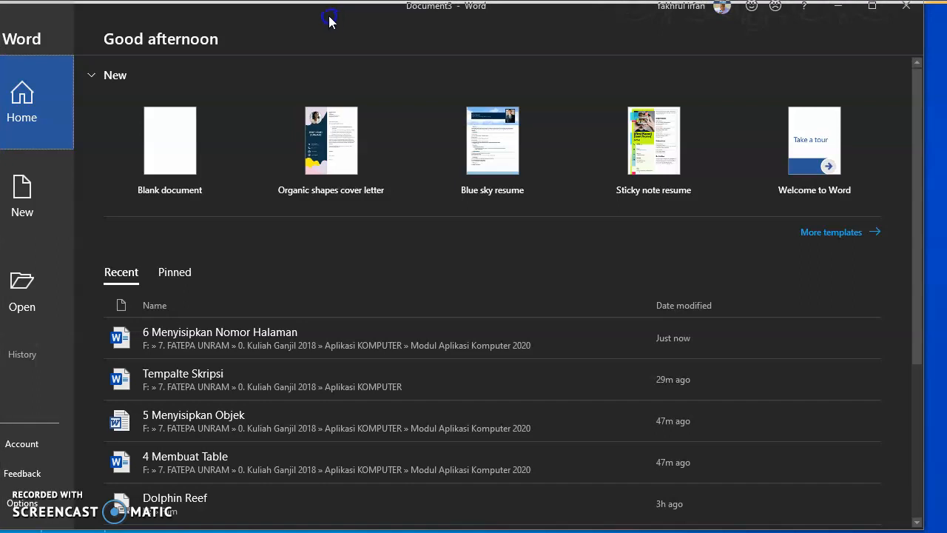
Create a new blank document and maximize its window.
click(205, 140)
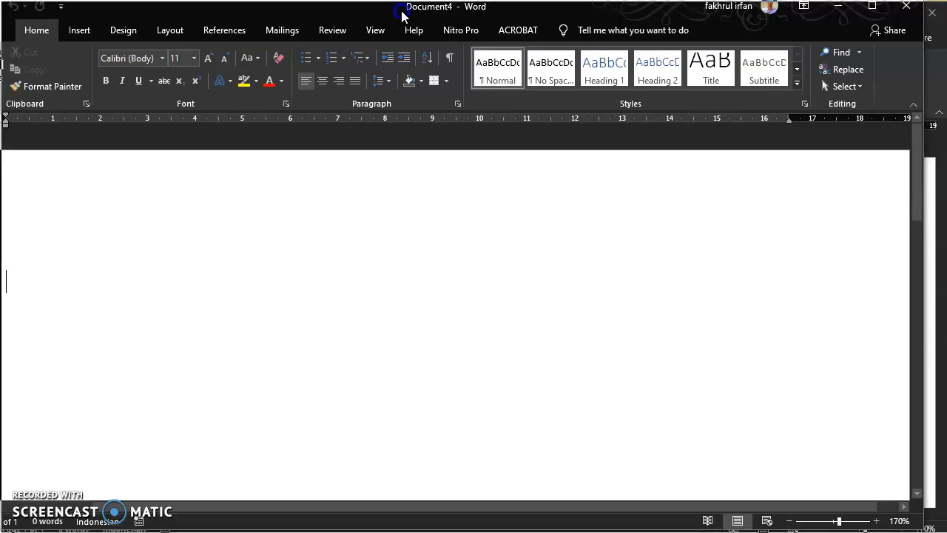
double_click(402, 15)
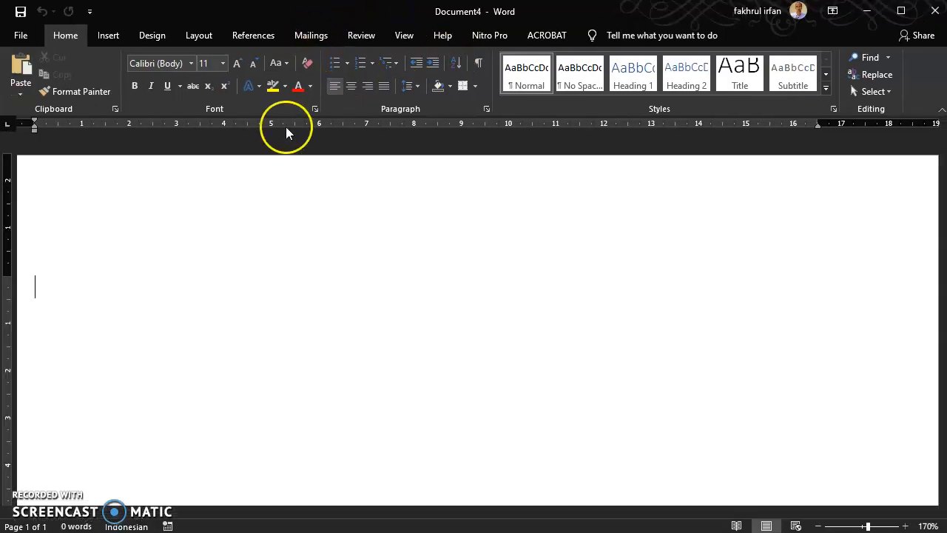
Switch to the Tempalte Skripsi document and show the Navigation pane listing its headings.
mouse_move(177, 521)
click(138, 490)
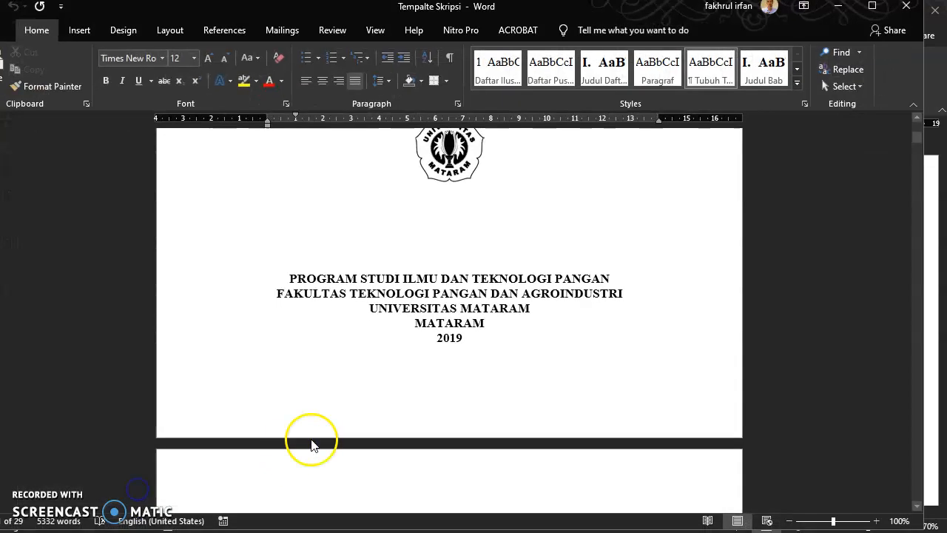
scroll(580, 300, up, 5)
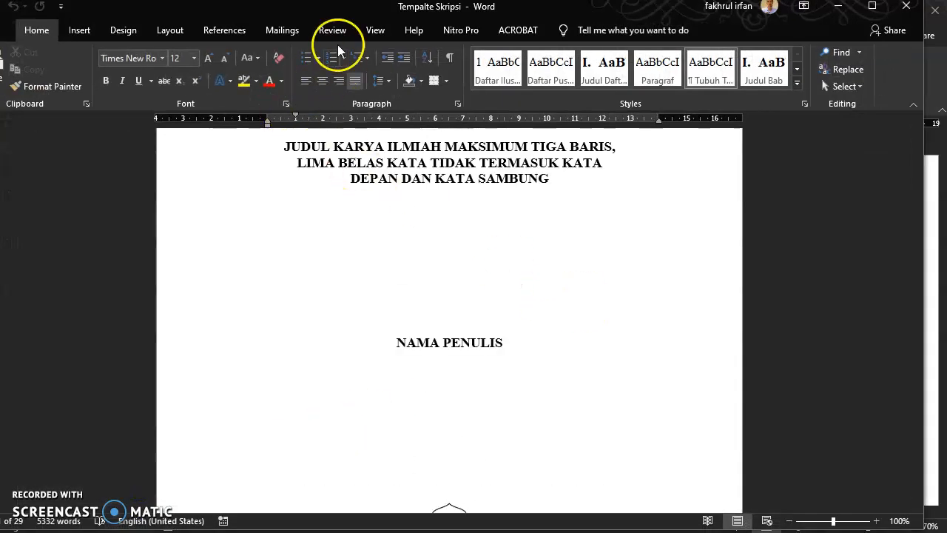
click(377, 31)
click(270, 86)
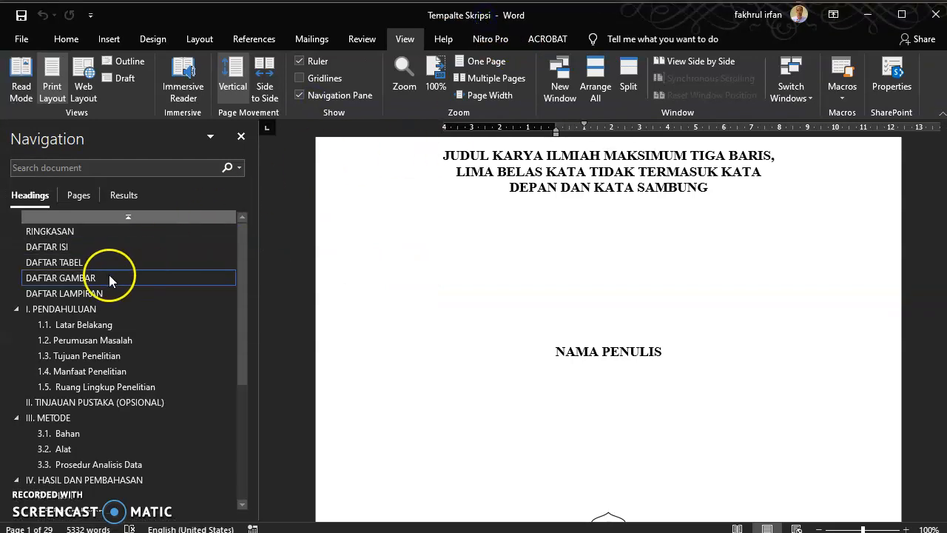
Browse the front-matter sections from RINGKASAN through DAFTAR LAMPIRAN, ending at chapter I. PENDAHULUAN.
scroll(109, 275, down, 3)
scroll(106, 279, up, 3)
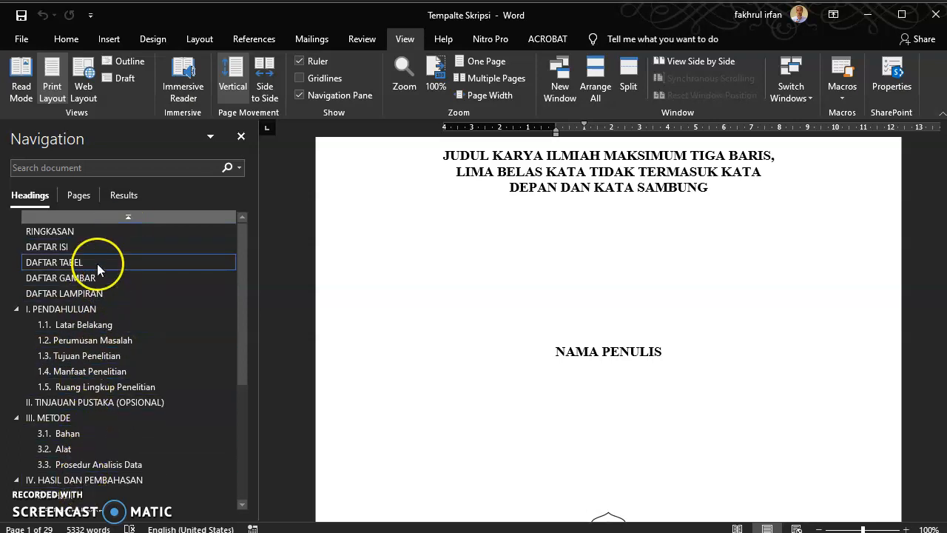
click(67, 234)
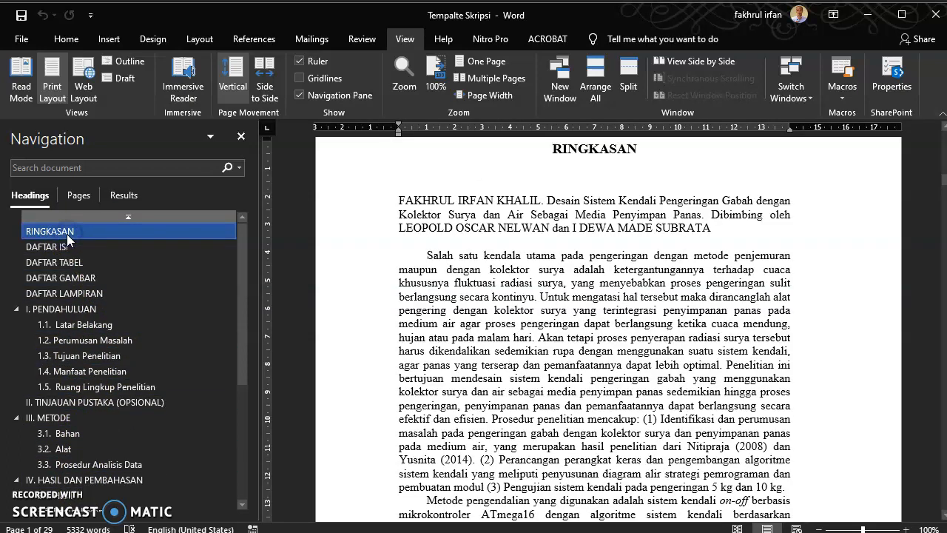
click(54, 250)
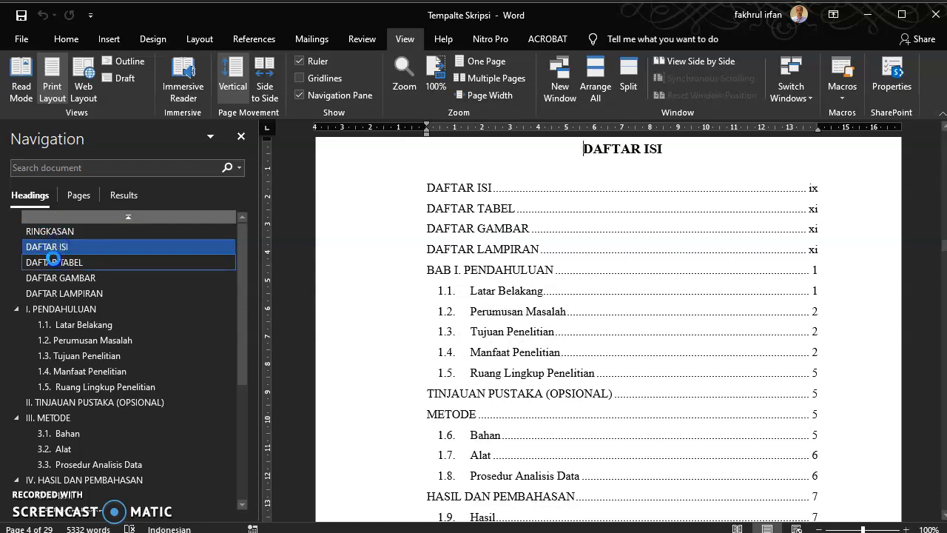
click(54, 259)
click(46, 278)
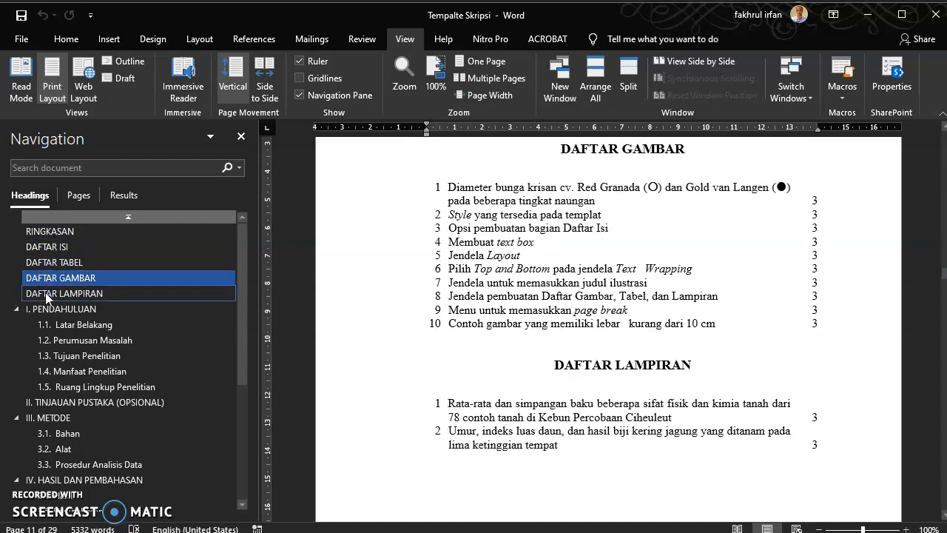
click(46, 294)
click(44, 309)
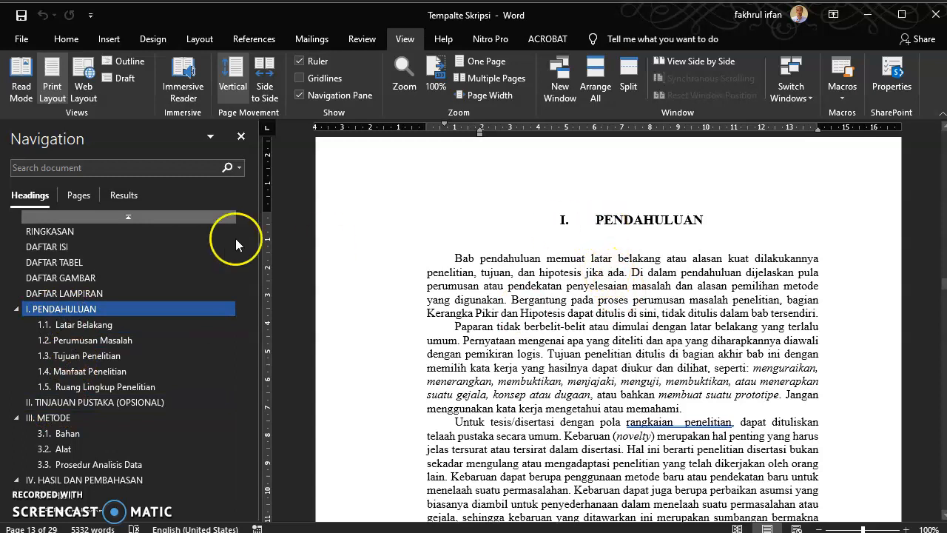
Look through subsections 1.1 Latar Belakang to 1.3 Tujuan Penelitian and chapter II. TINJAUAN PUSTAKA.
click(74, 330)
scroll(577, 271, up, 3)
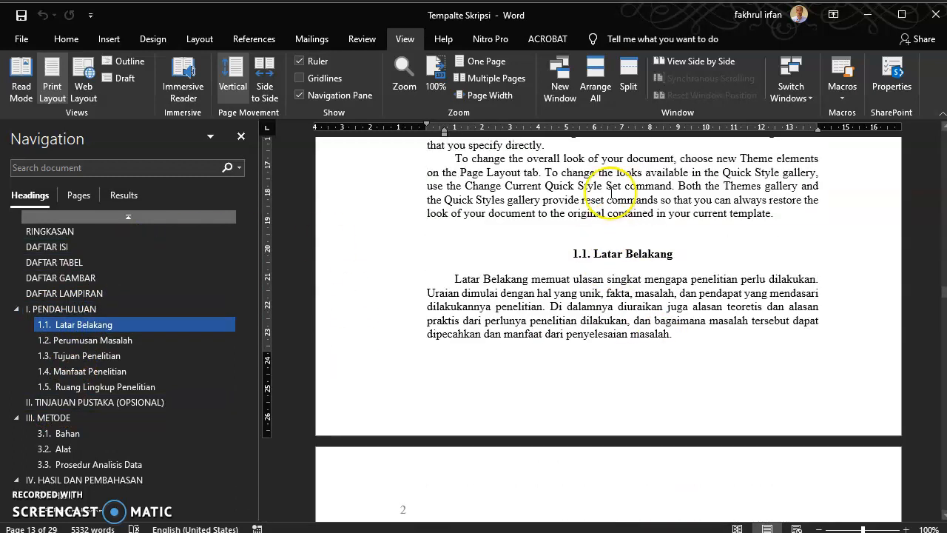
click(64, 340)
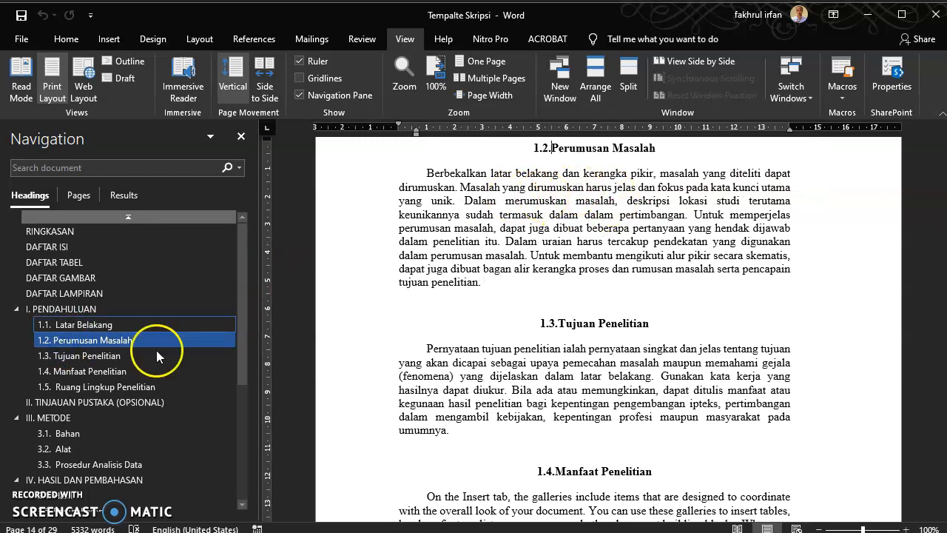
click(72, 356)
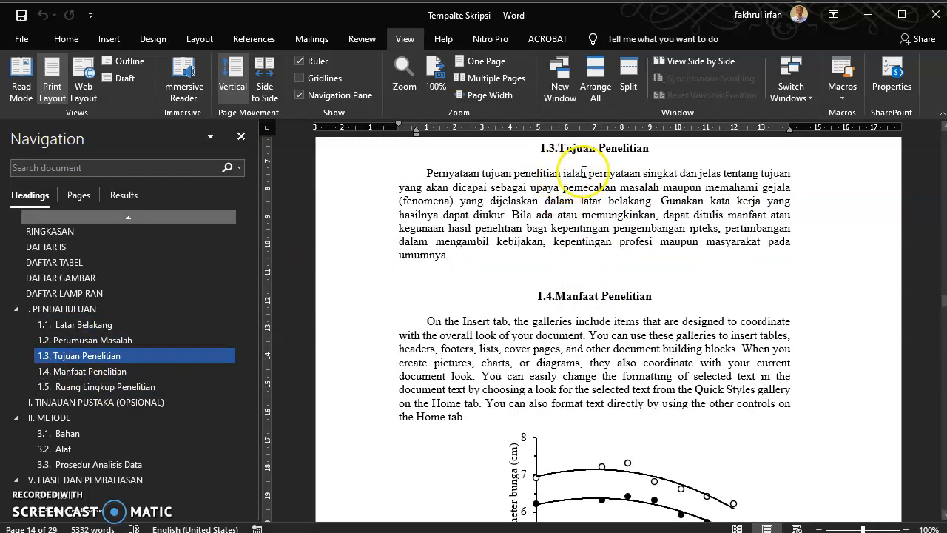
click(42, 403)
scroll(598, 214, up, 1)
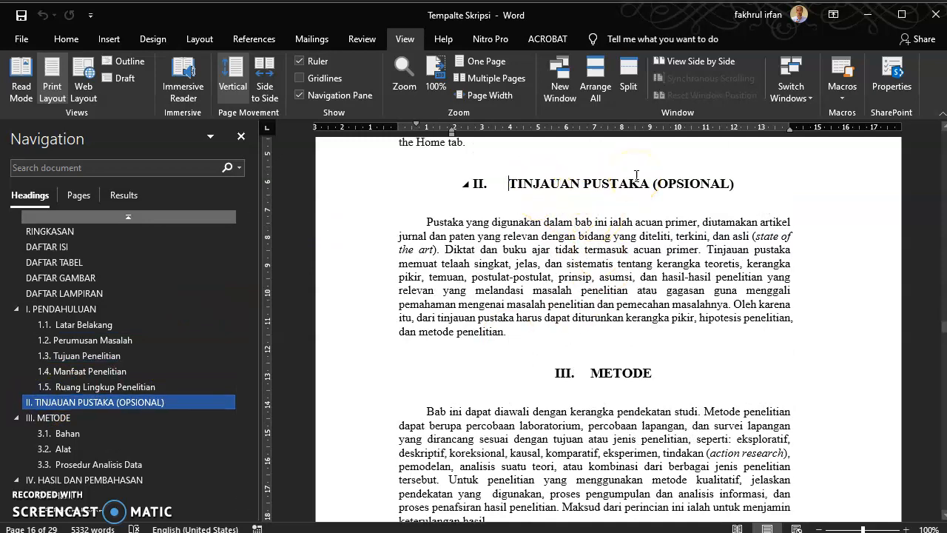
Examine chapter III. METODE and the numbering of its subheadings Bahan, Alat and Prosedur Analisis Data.
click(50, 416)
scroll(584, 159, up, 1)
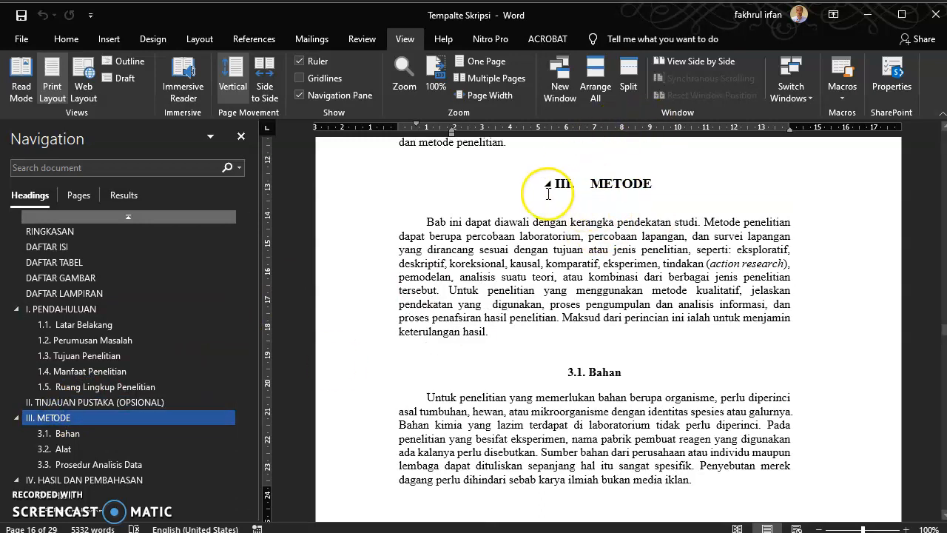
click(68, 435)
scroll(670, 222, up, 1)
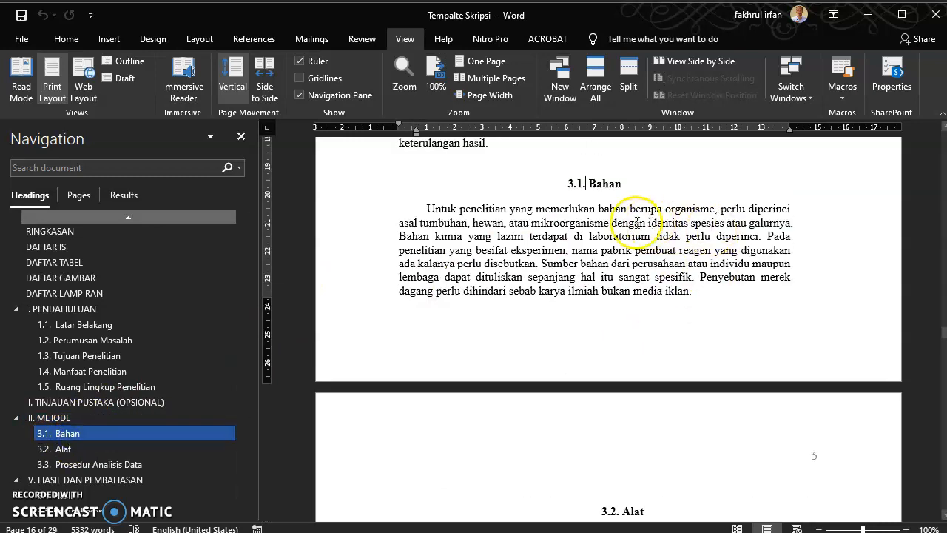
scroll(614, 215, up, 1)
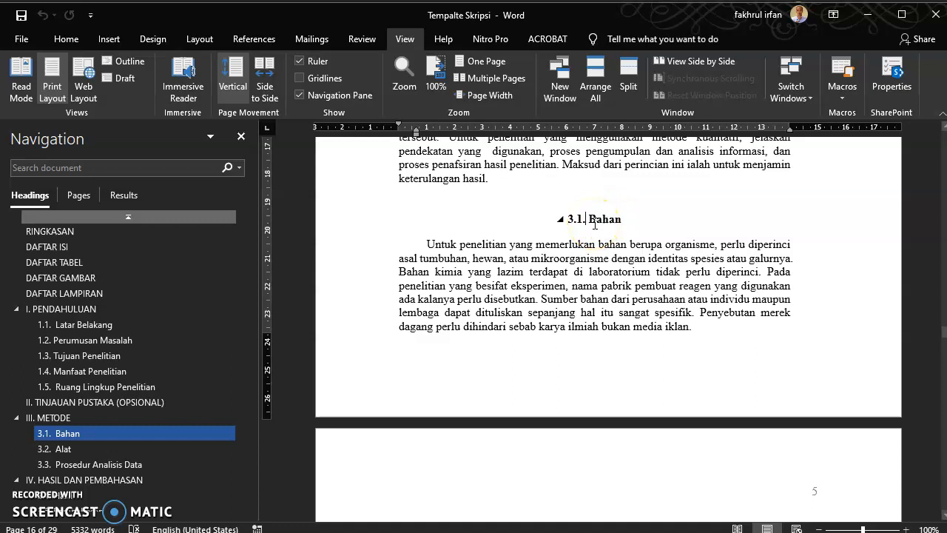
scroll(610, 222, down, 1)
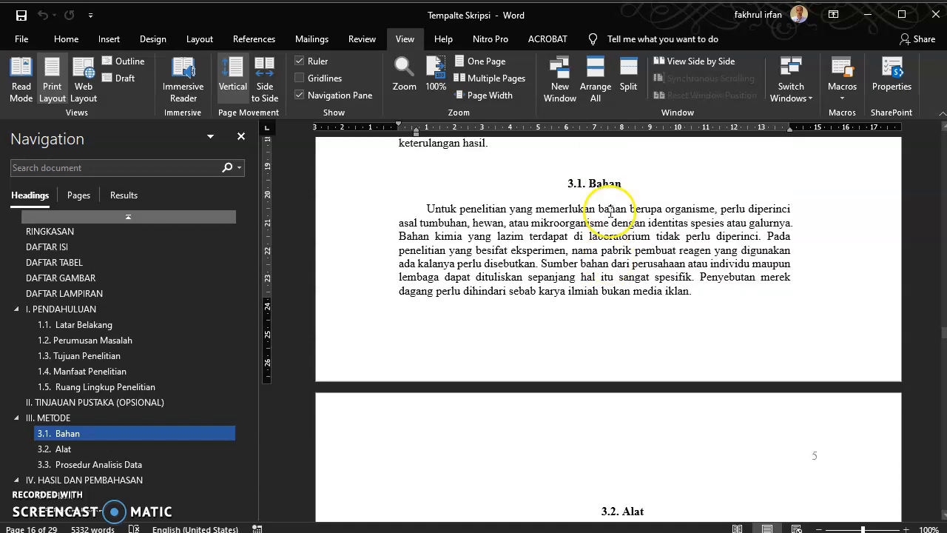
scroll(610, 211, down, 7)
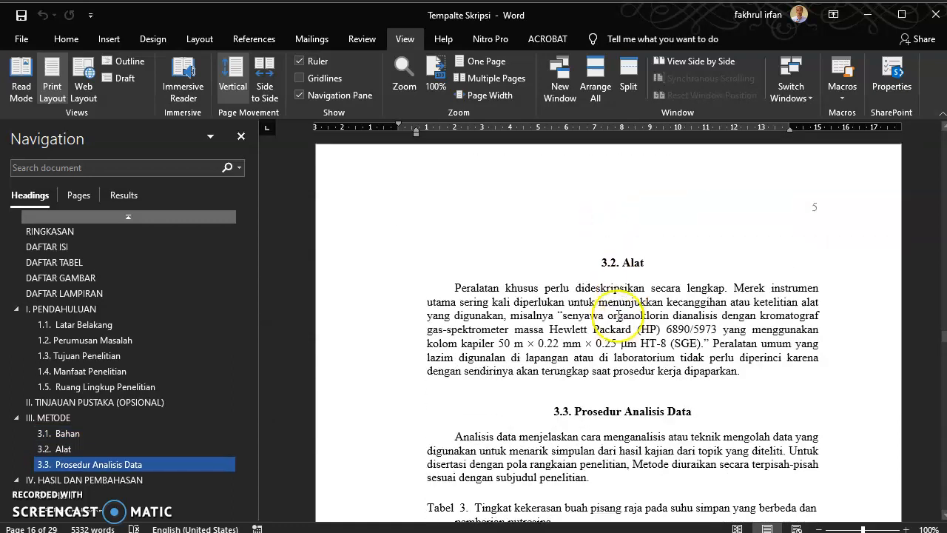
click(610, 262)
scroll(648, 267, down, 2)
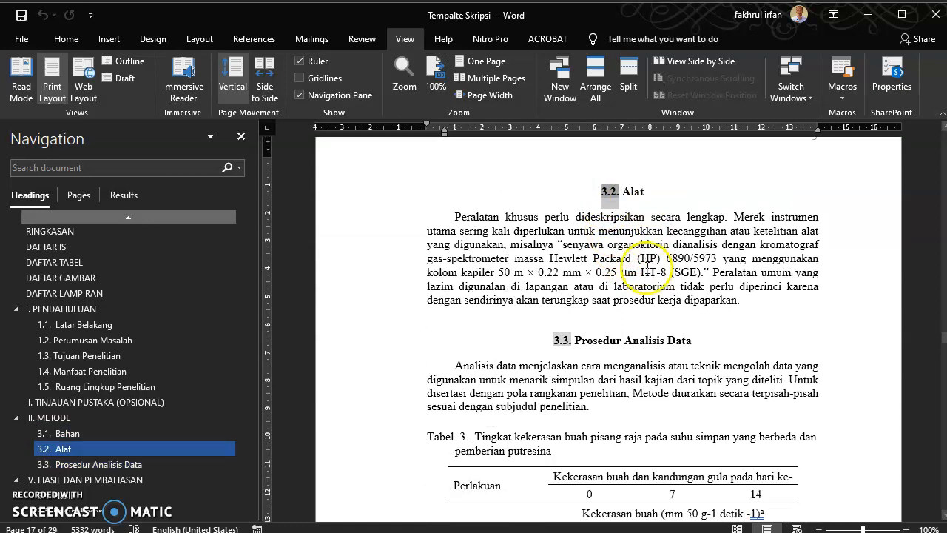
scroll(185, 433, down, 3)
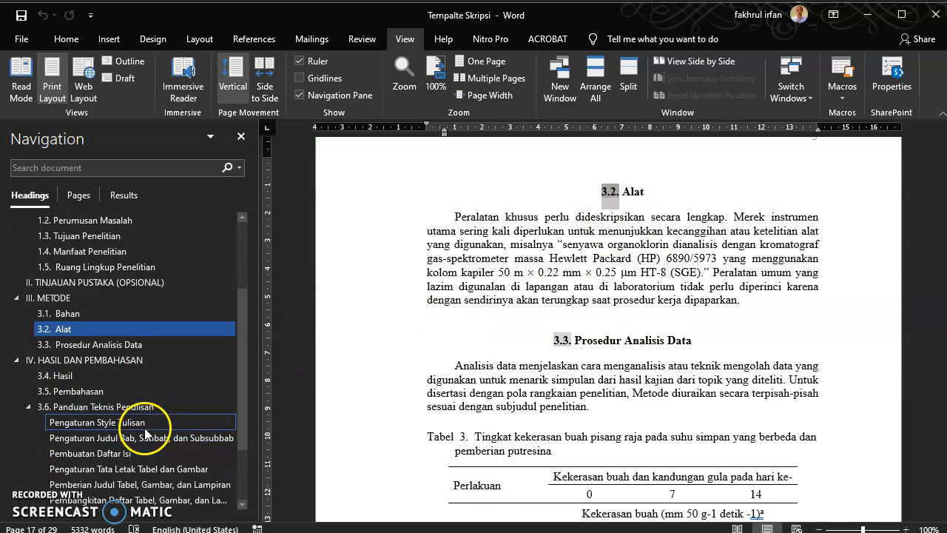
Review the closing chapters from IV. HASIL DAN PEMBAHASAN through V. SIMPULAN DAN SARAN to VI. DAFTAR PUSTAKA.
click(88, 361)
scroll(91, 369, down, 2)
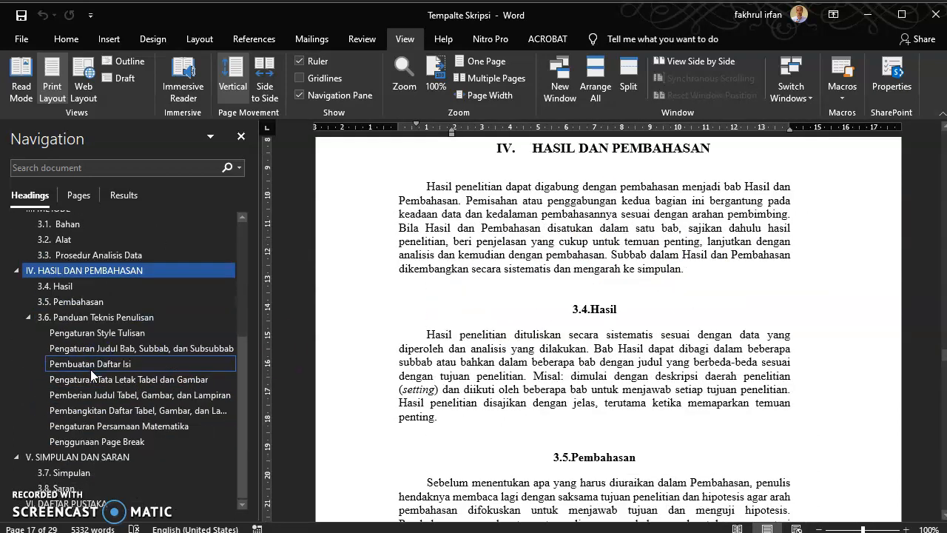
click(81, 457)
scroll(607, 333, down, 14)
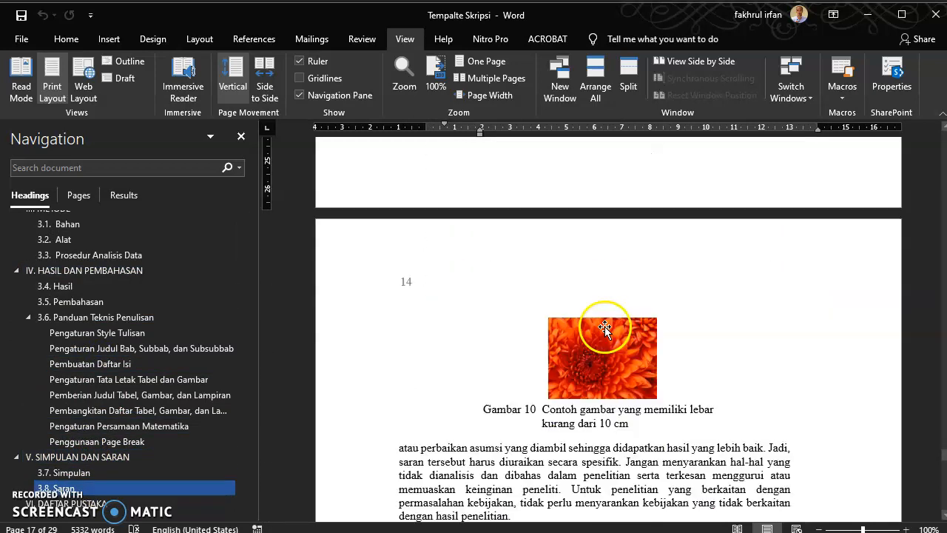
scroll(604, 328, down, 10)
scroll(567, 355, up, 3)
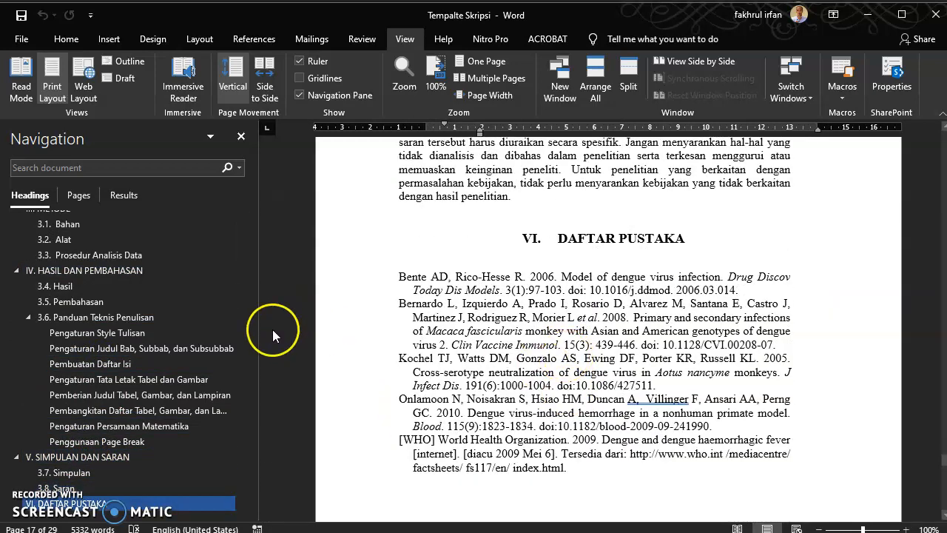
scroll(135, 418, up, 7)
Go to RINGKASAN, open the header of the following SUMMARY page and examine its page number up close.
click(42, 233)
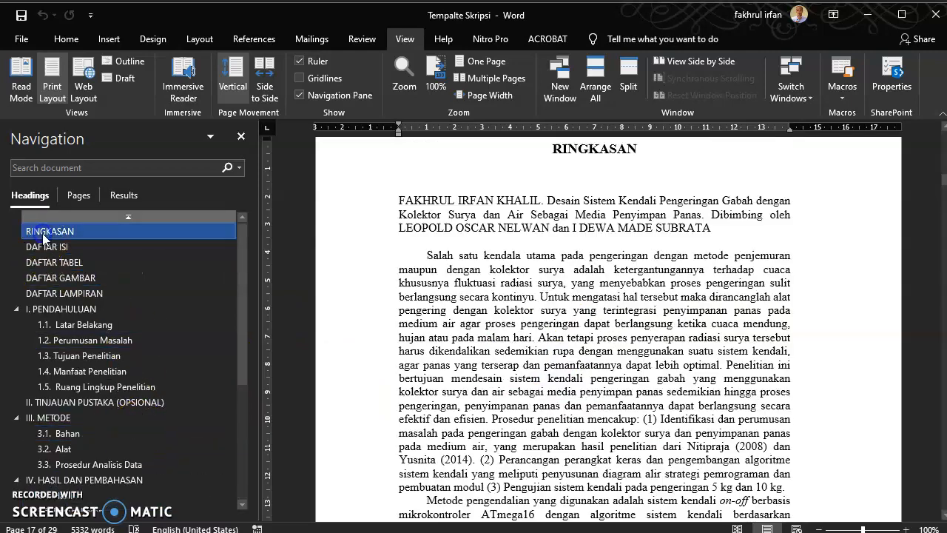
scroll(629, 254, up, 3)
scroll(681, 262, down, 15)
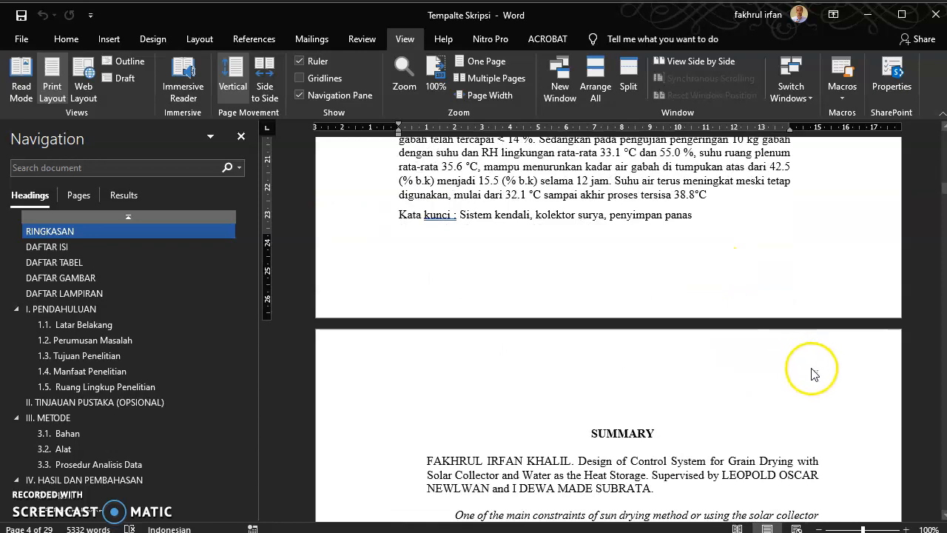
double_click(810, 371)
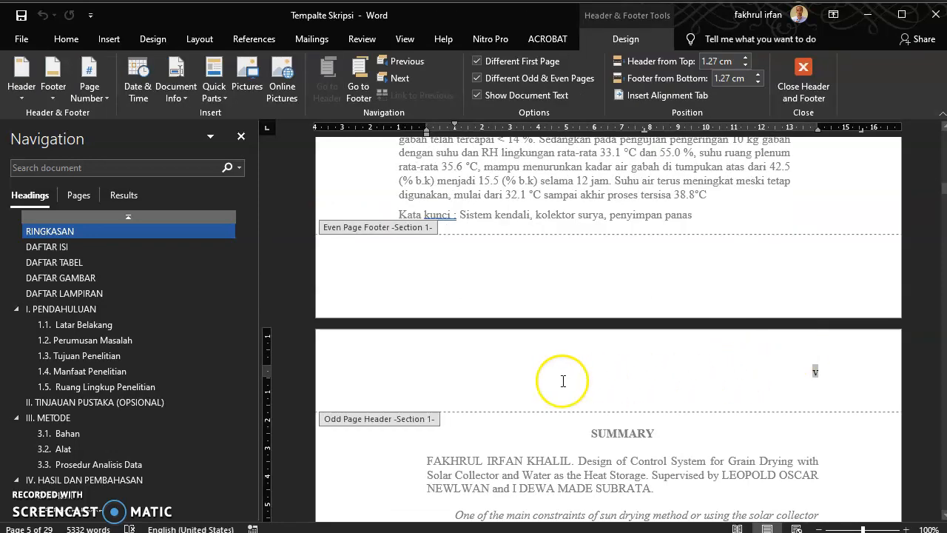
double_click(844, 374)
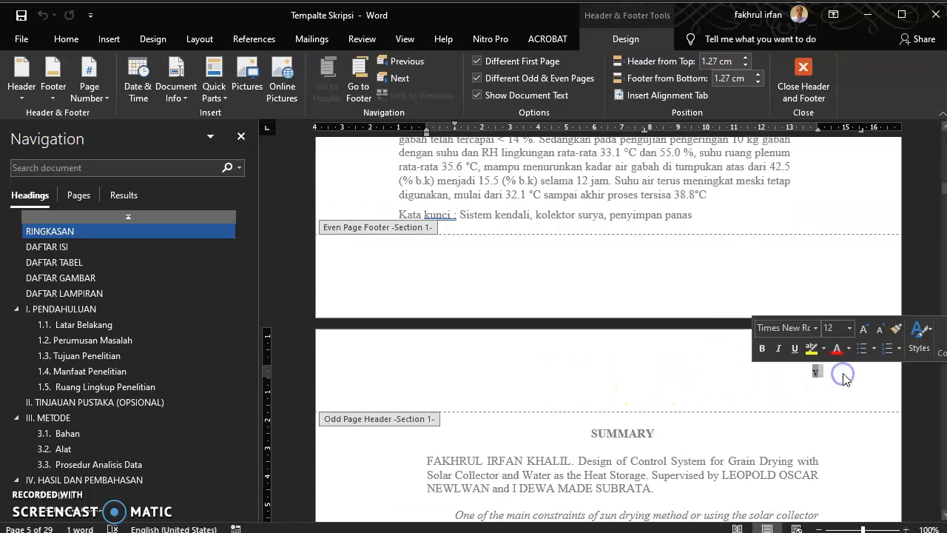
ctrl+scroll(845, 378, up, 4)
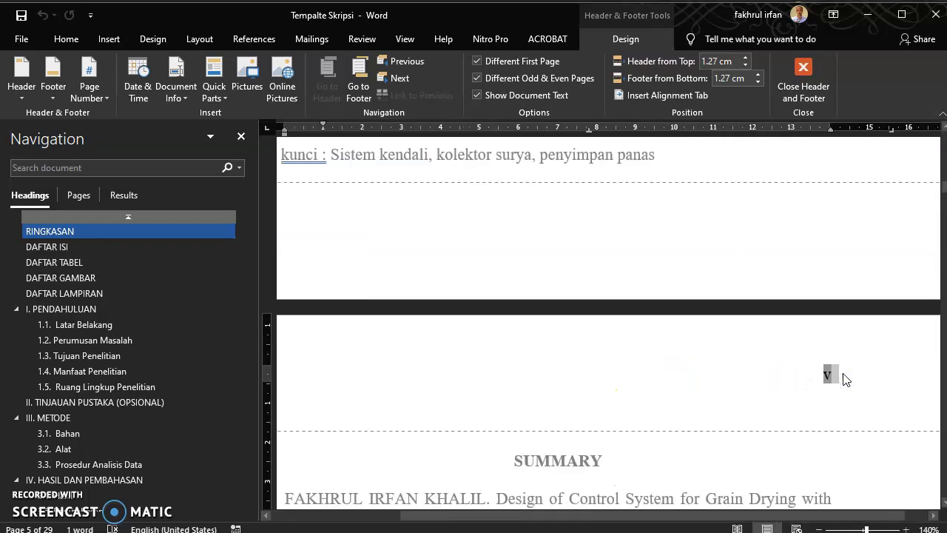
ctrl+scroll(845, 379, down, 4)
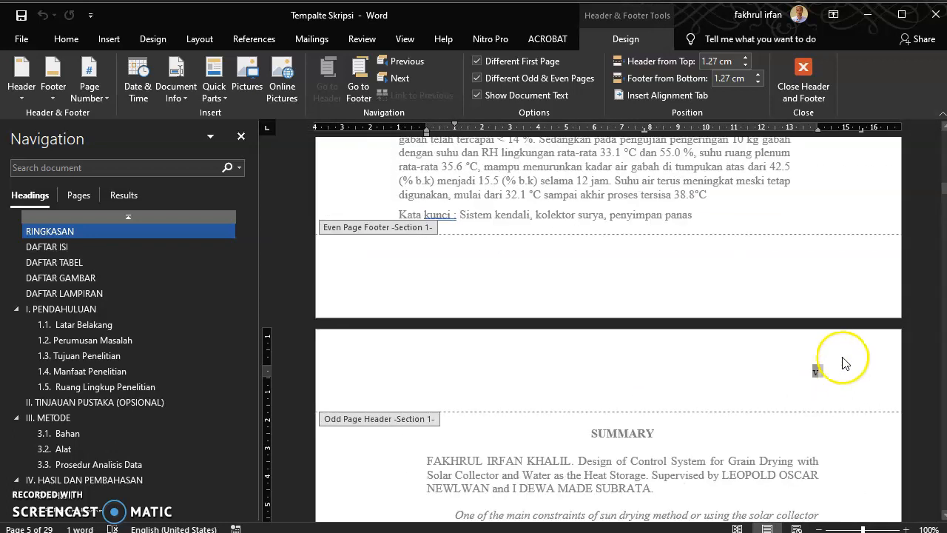
ctrl+scroll(844, 363, up, 1)
Return to the body text and check the page numbers on the pages following SUMMARY.
scroll(842, 363, down, 9)
double_click(718, 332)
click(717, 333)
scroll(547, 318, down, 15)
scroll(557, 325, down, 12)
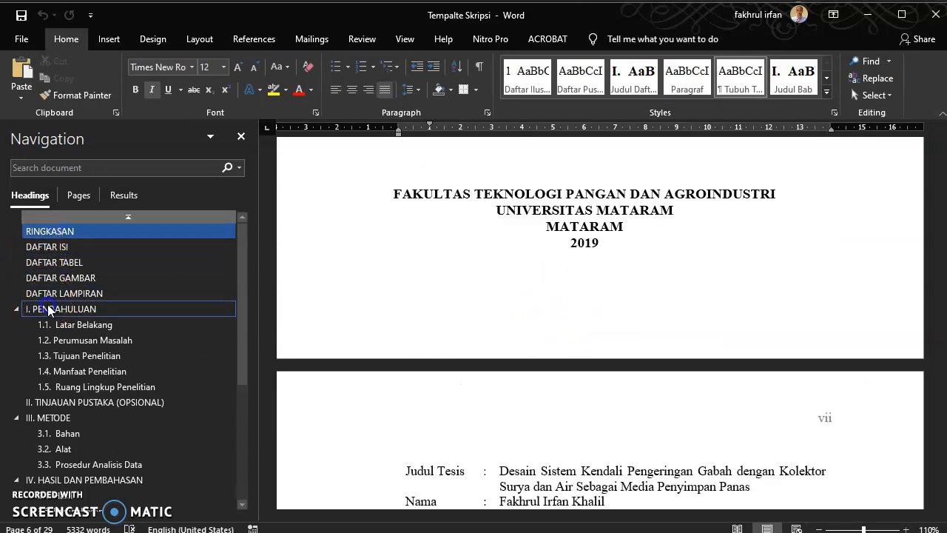
Go to I. PENDAHULUAN, inspect the page number in the even-page header above 1.2. Perumusan Masalah, and return to the body text.
click(48, 309)
scroll(659, 313, up, 3)
scroll(665, 326, down, 14)
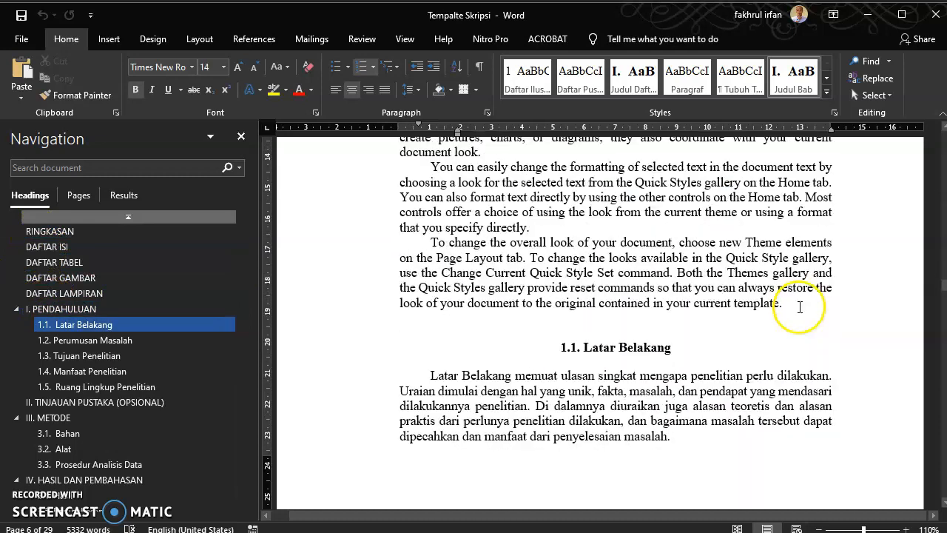
scroll(799, 306, down, 5)
click(370, 228)
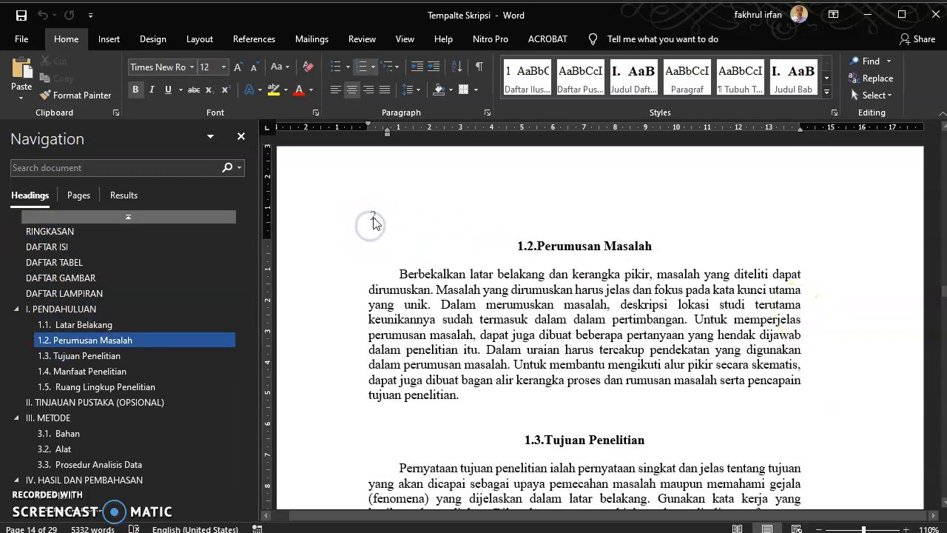
double_click(373, 214)
click(392, 213)
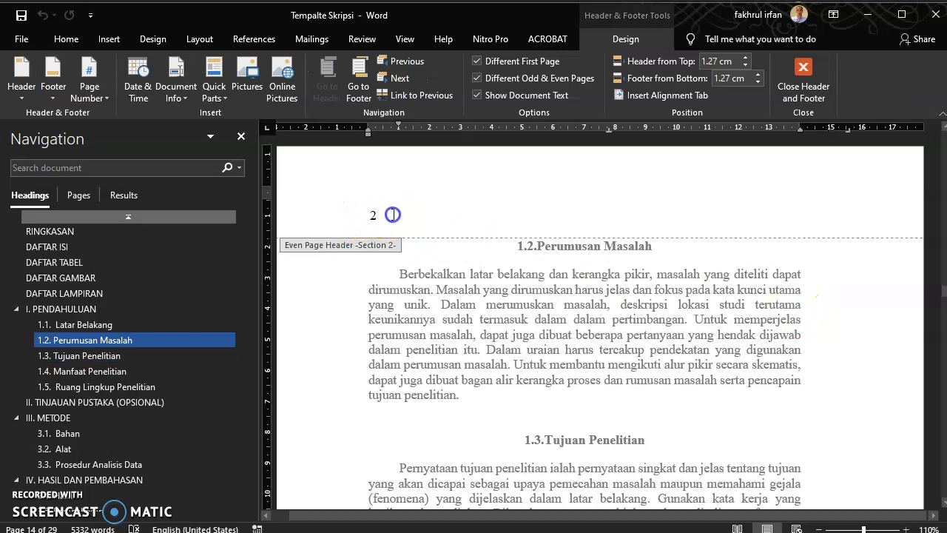
double_click(468, 305)
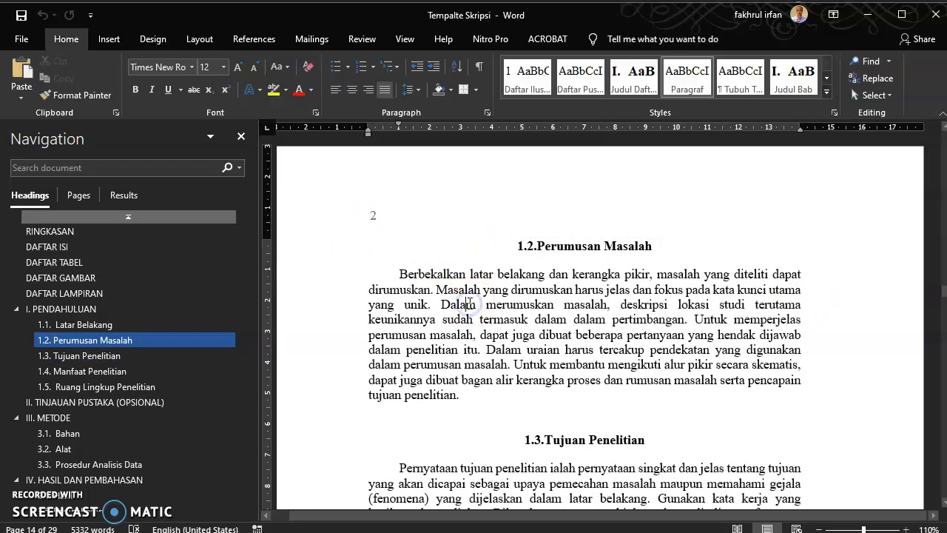
Go to DAFTAR ISI and examine the page numbers listed for the front matter and the chapters.
click(54, 247)
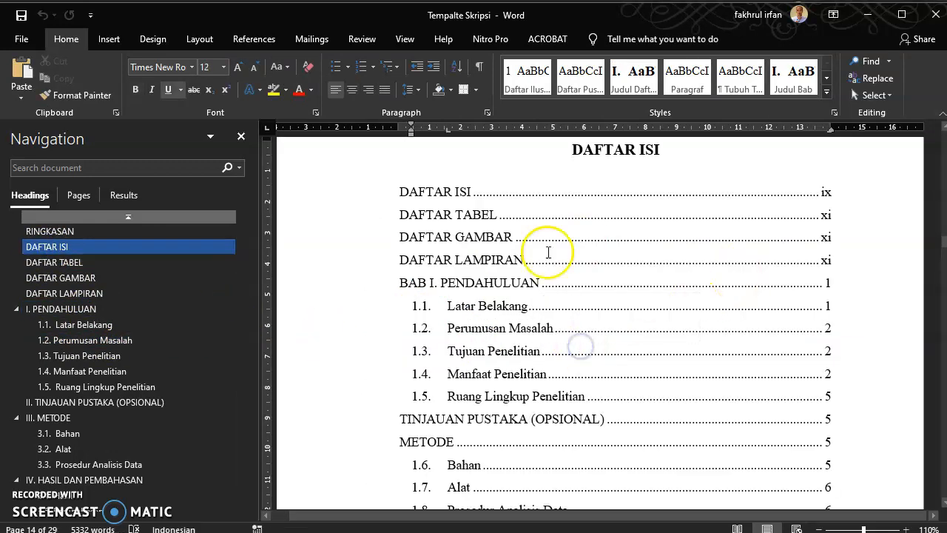
click(537, 203)
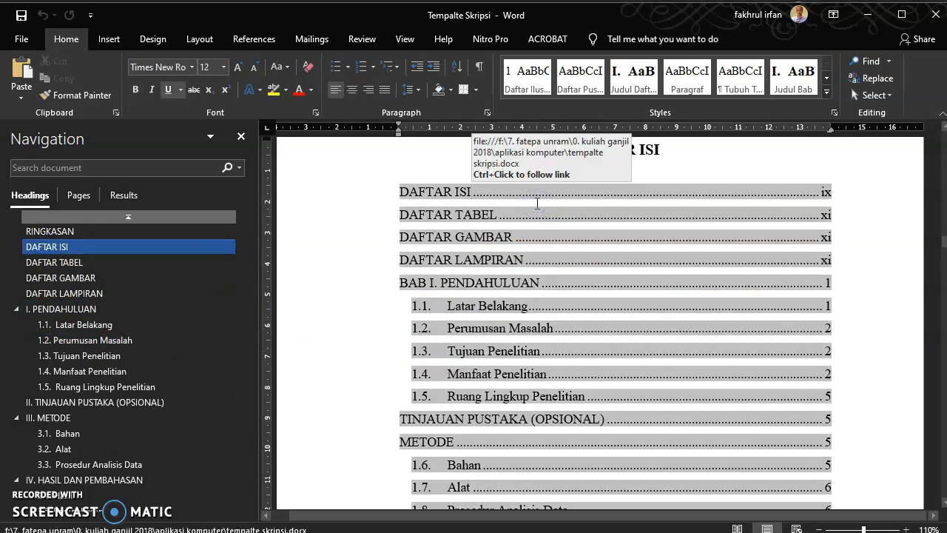
click(582, 264)
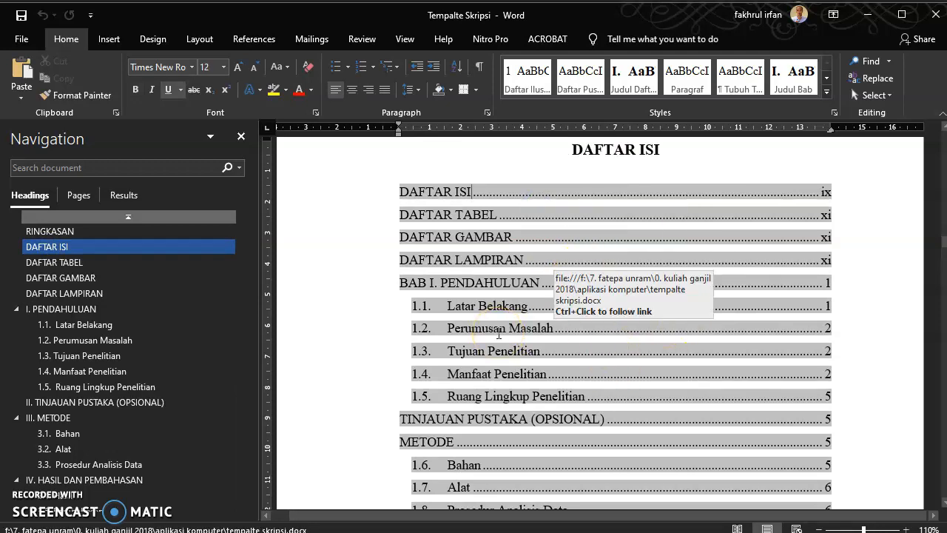
click(507, 328)
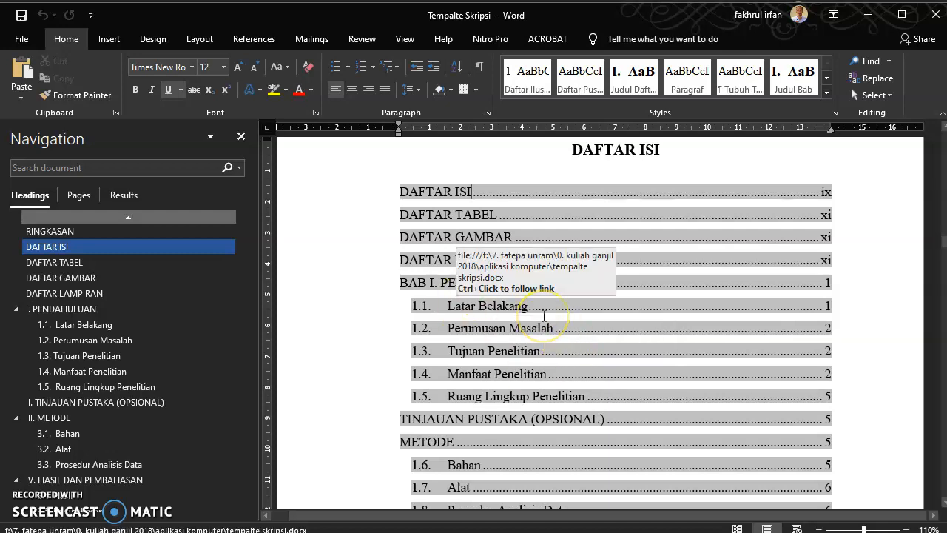
scroll(573, 273, down, 4)
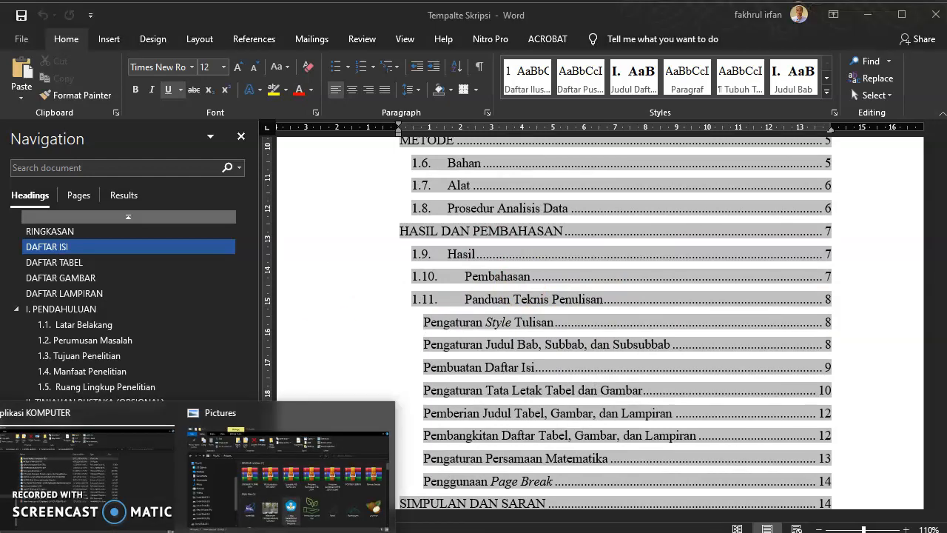
Switch to File Explorer and bring up the thesis folder in Documents that holds the separate chapter files.
click(97, 489)
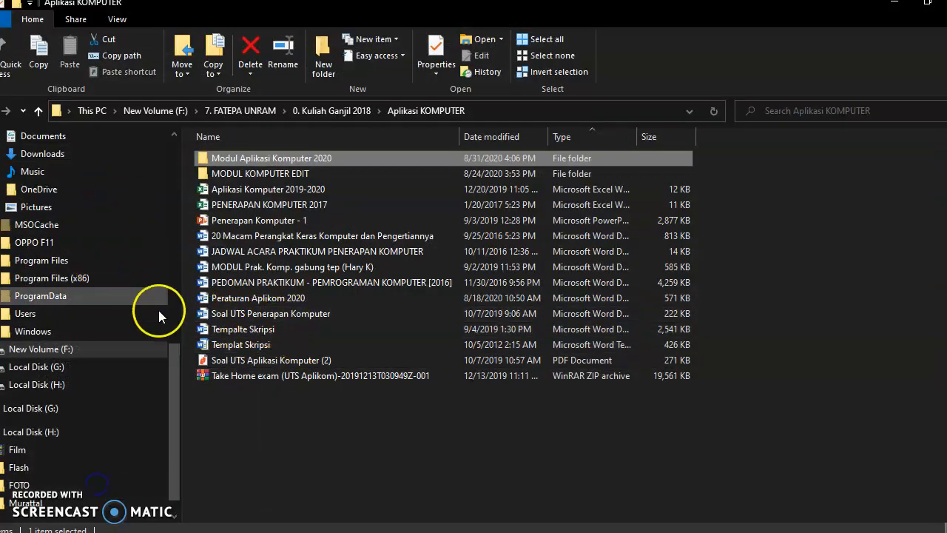
click(284, 483)
click(103, 521)
click(279, 410)
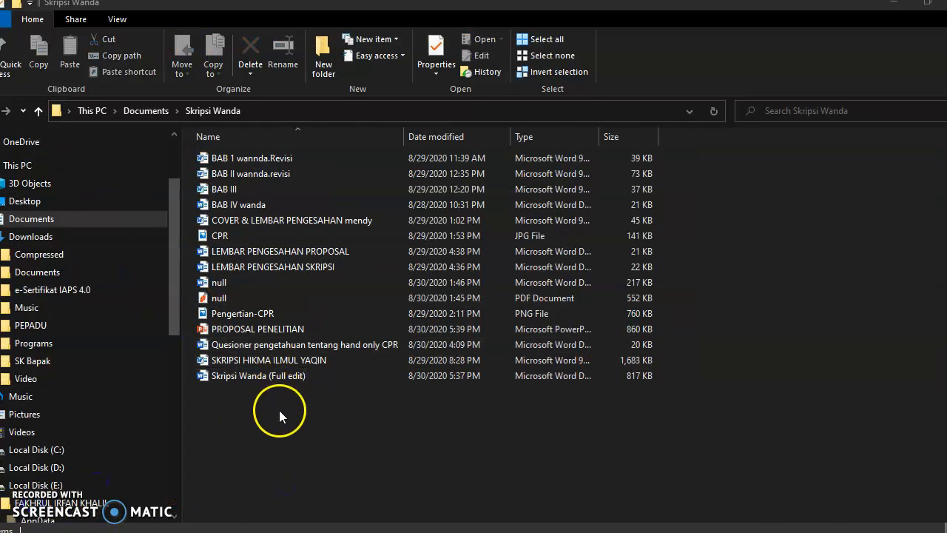
Go through the separate chapter files from BAB 1 to BAB IV and compare them with the combined Full edit document.
click(247, 160)
click(234, 174)
click(236, 190)
click(239, 205)
click(243, 156)
click(245, 174)
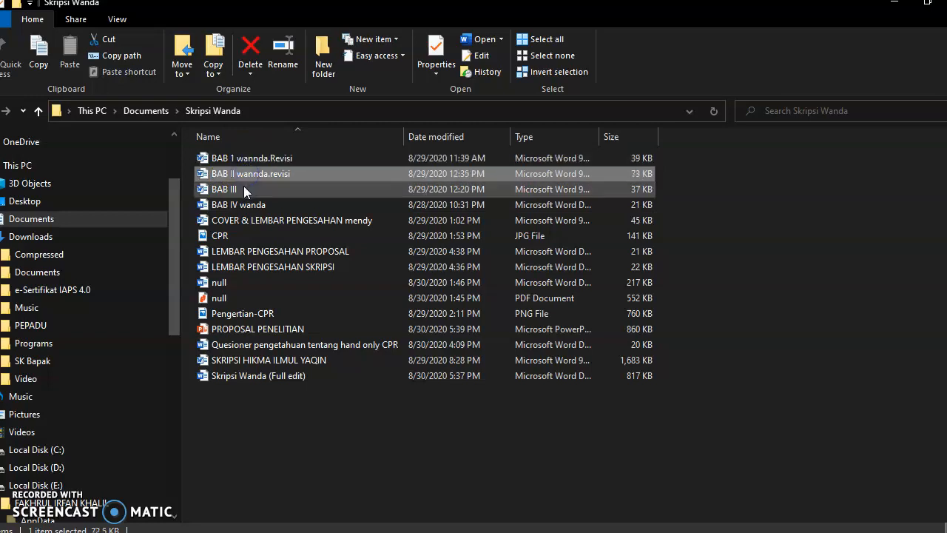
click(244, 189)
click(244, 205)
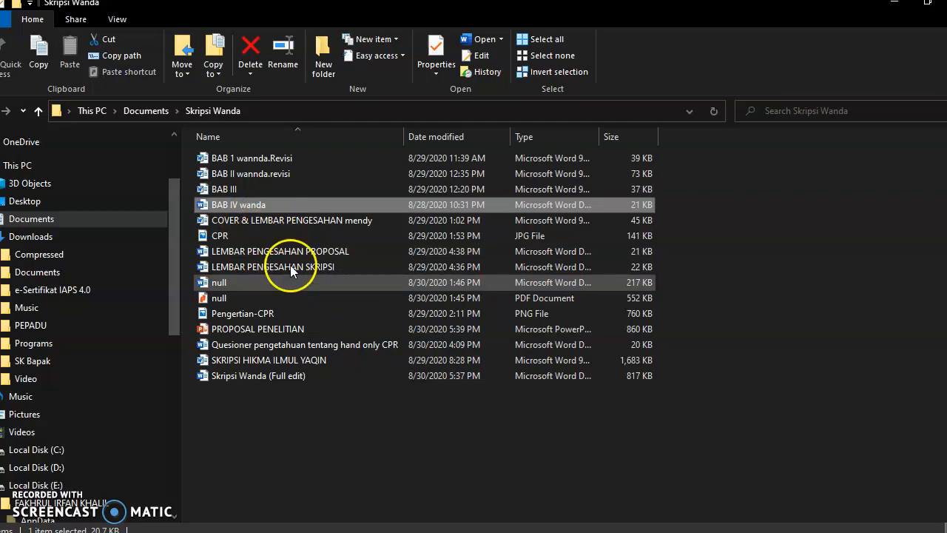
click(242, 159)
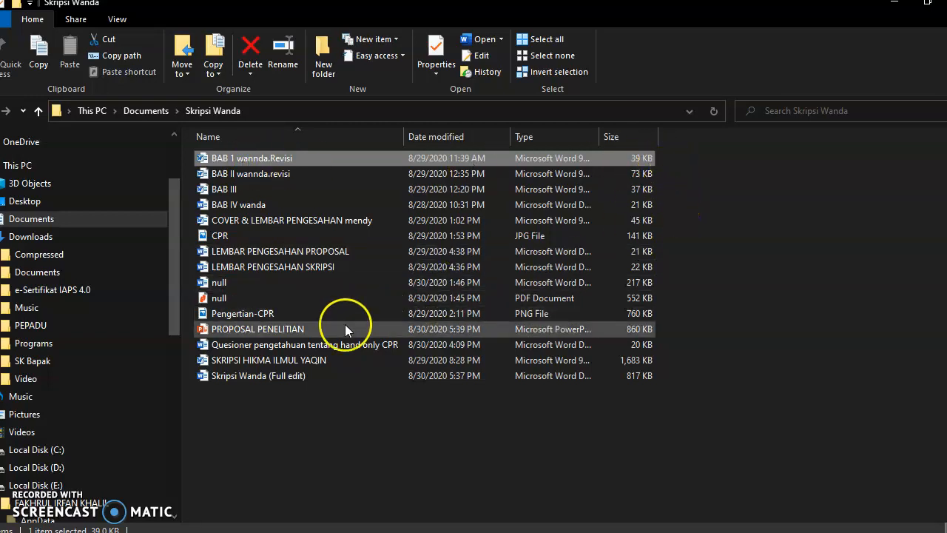
click(269, 377)
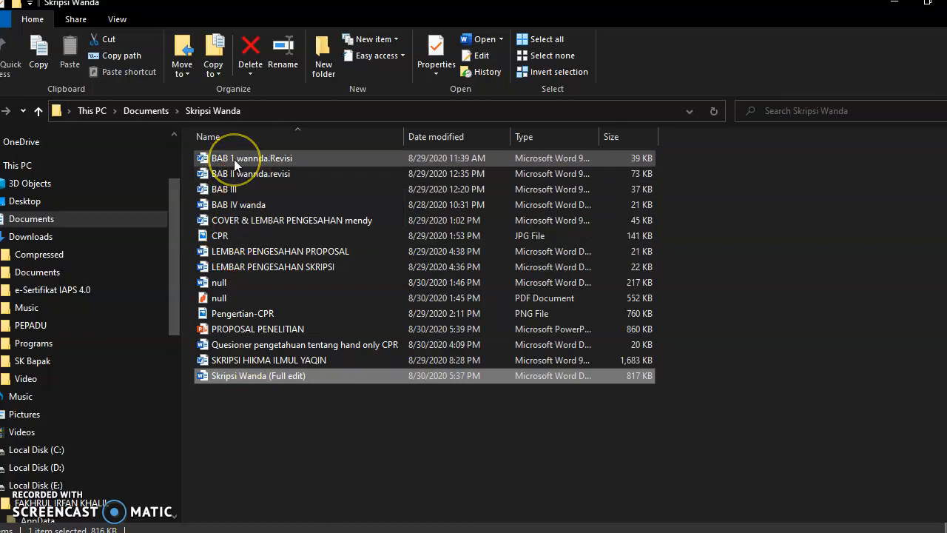
Open the combined Full edit thesis document and check the page numbers from the title page to LEMBAR PENGESAHAN.
click(259, 379)
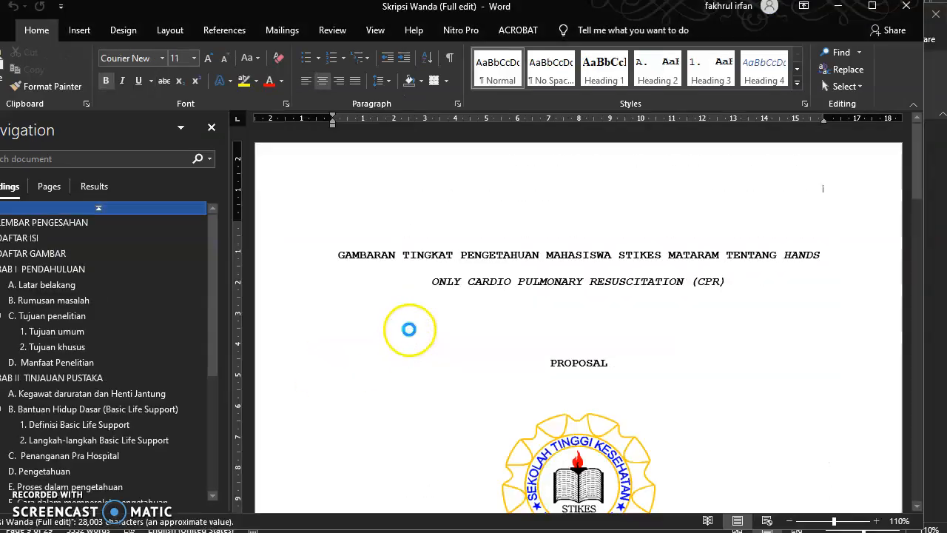
scroll(474, 309, down, 15)
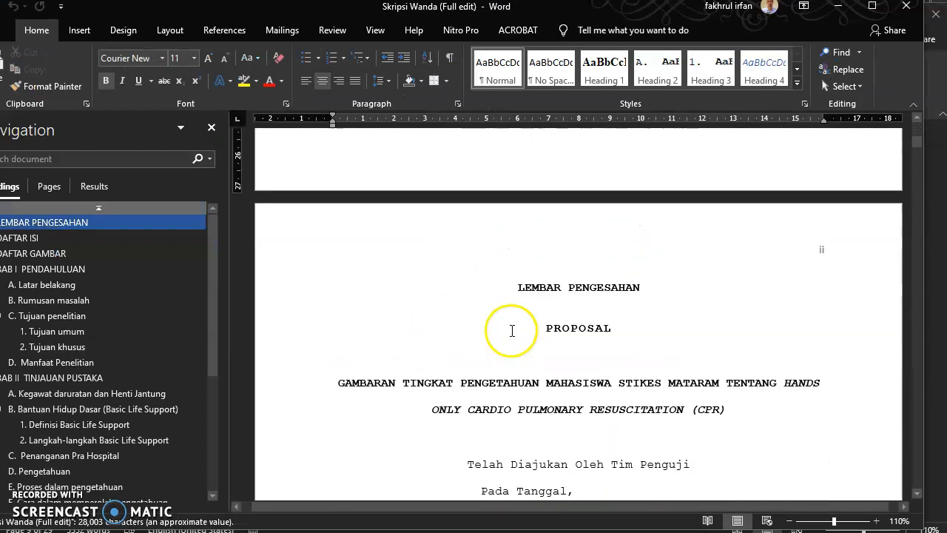
scroll(511, 331, down, 8)
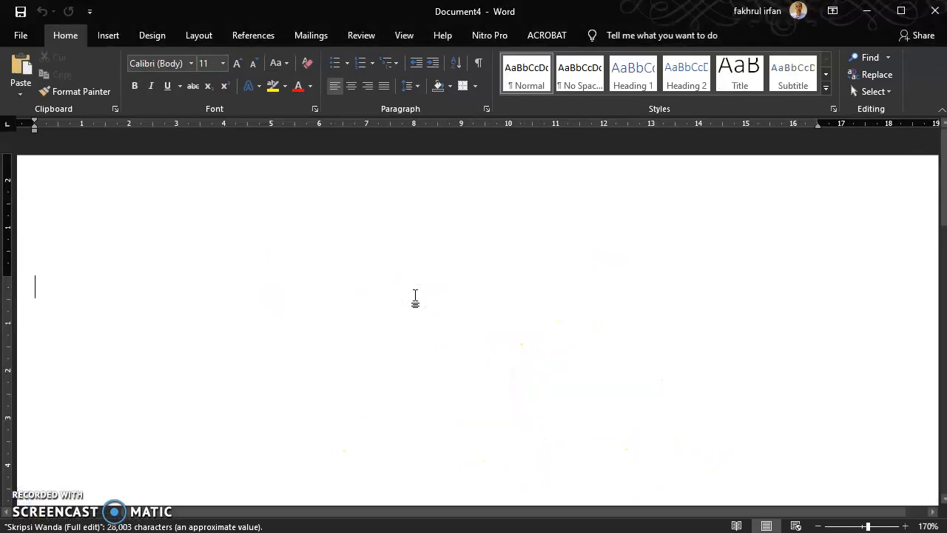
In a blank document, enter the lines Judul, Bab 1 pendahuluan, Sub bab 1, Sub bab 2, Bab 3 tinjauan pustaka, Bab 4 and Bab 5.
click(441, 292)
text(D)
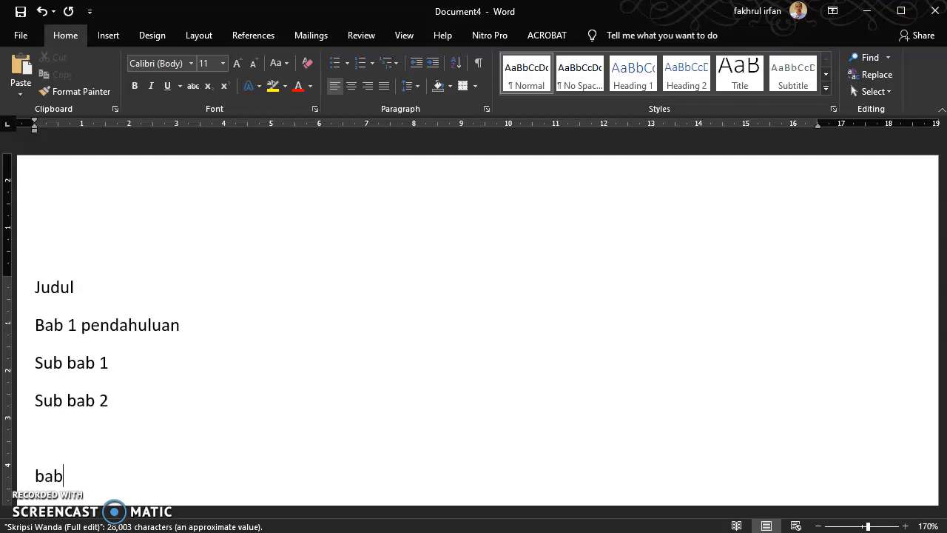
text(tinjauan )
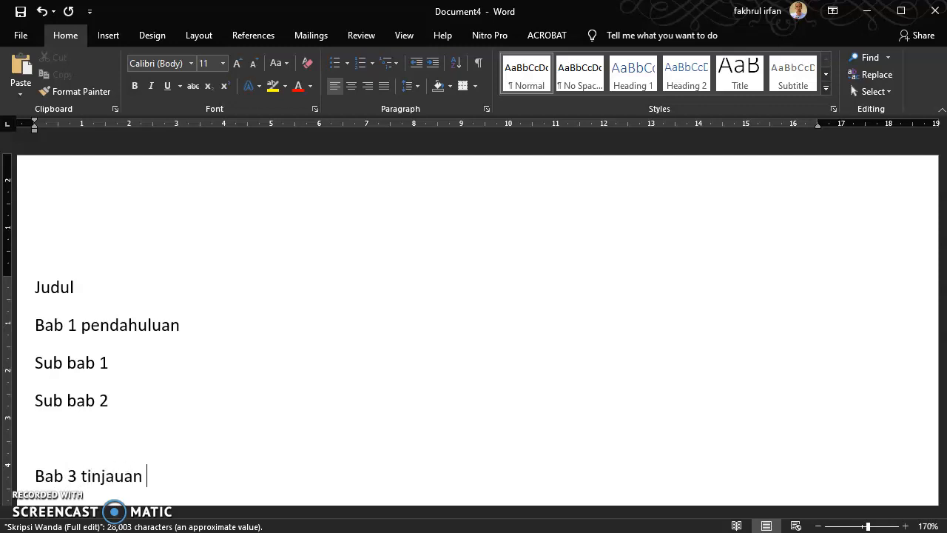
text(pustakak)
key(Return)
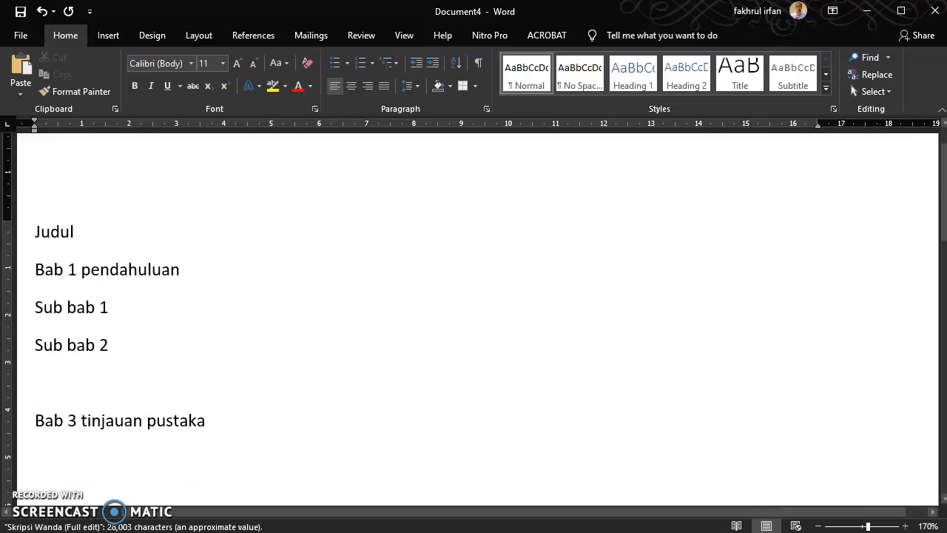
text(Bab 4)
key(Return)
text(Bab 5)
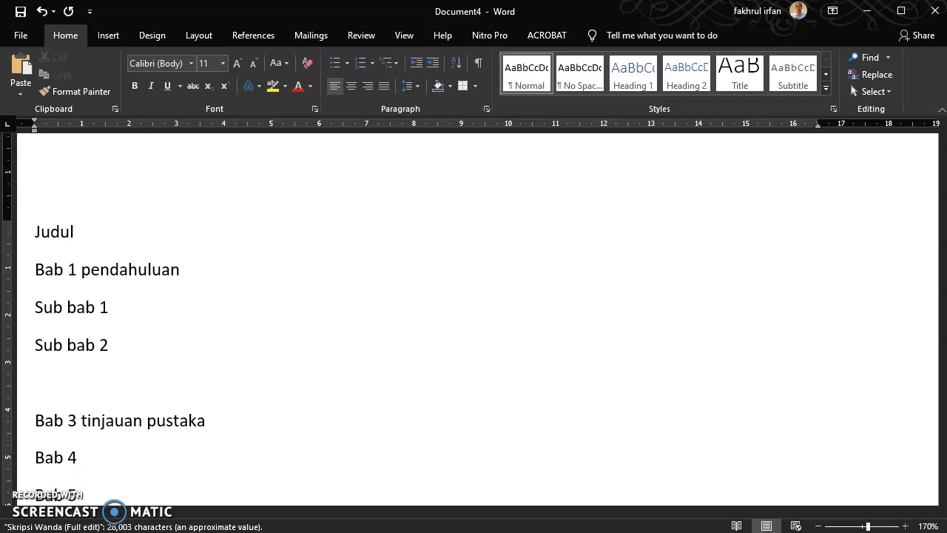
Add the lines Kata pengantar and Halaman pengesahan below Judul, followed by an empty line before Bab 1 pendahuluan.
click(299, 271)
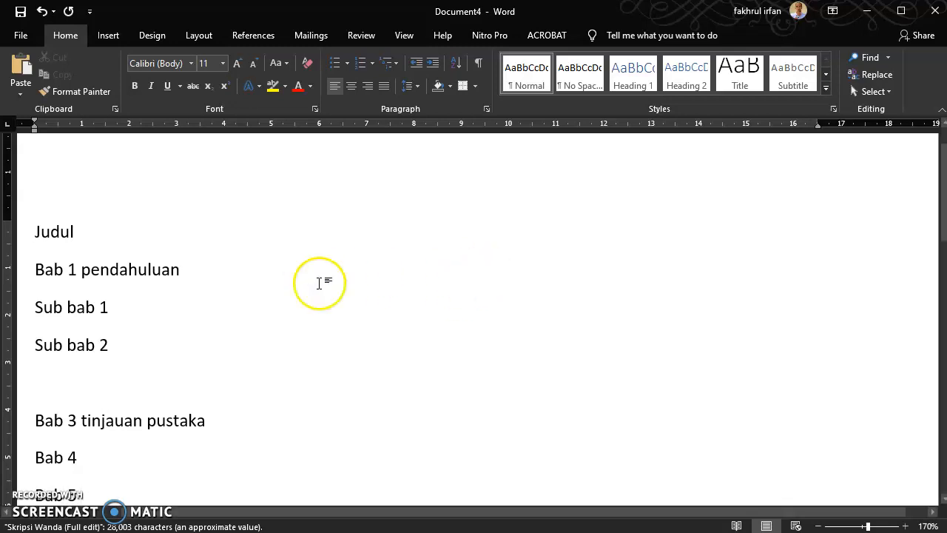
ctrl+scroll(330, 281, down, 1)
click(149, 234)
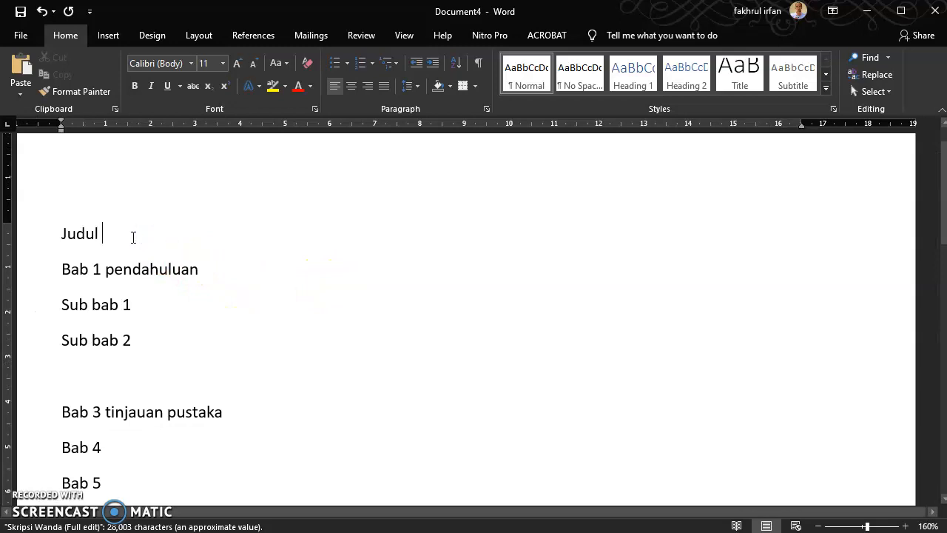
click(108, 237)
key(Return)
text(kata pengantar)
key(Return)
text(halaman pengesahan)
key(Return)
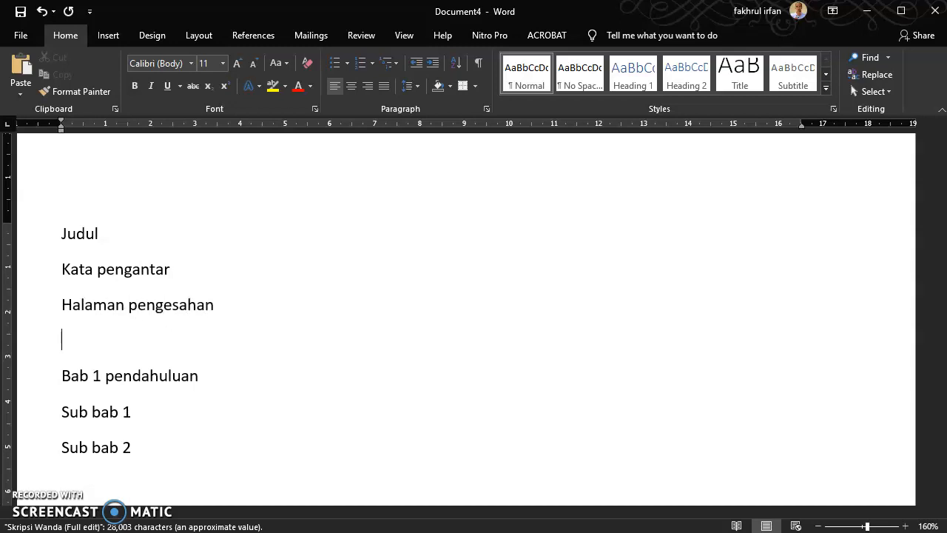
Review the sample outline from the front-matter lines through Bab 1 pendahuluan to Bab 5.
key(Up)
key(Up)
key(Up)
key(Down)
key(Down)
key(Up)
key(Up)
scroll(82, 277, down, 1)
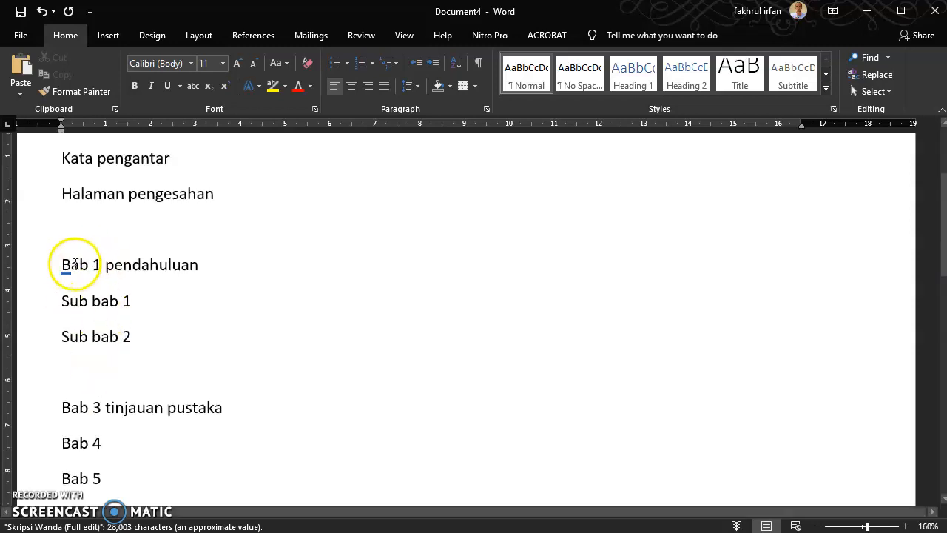
click(230, 276)
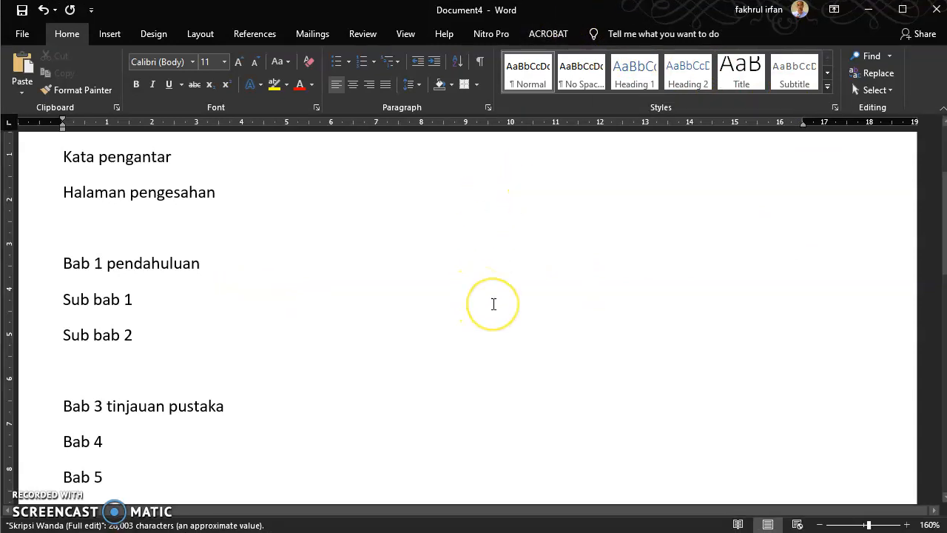
scroll(493, 305, up, 3)
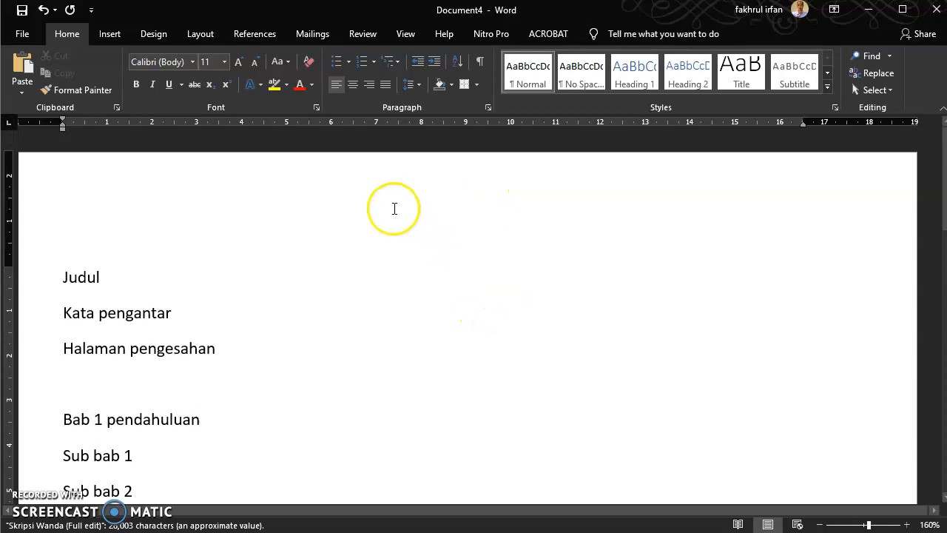
Insert a page break before Kata pengantar so that Judul stands alone on the first page.
click(106, 284)
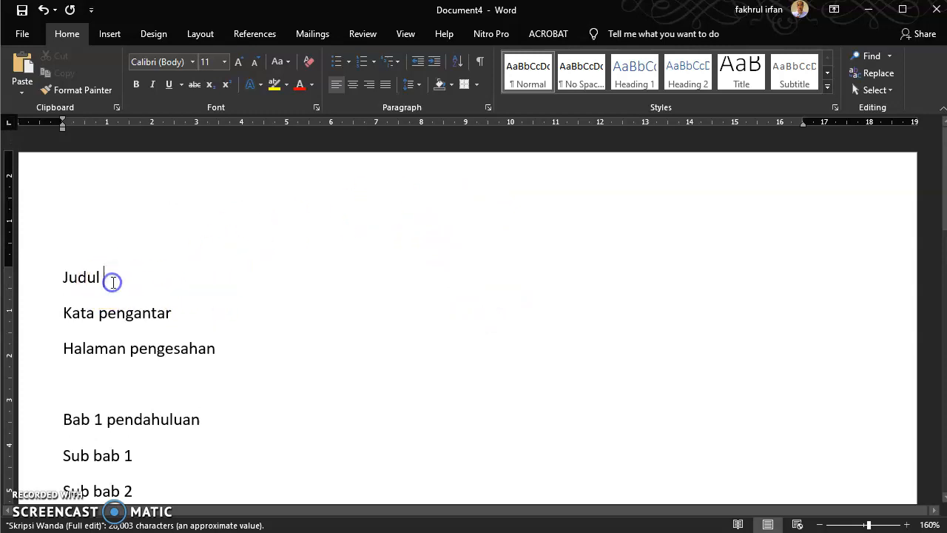
click(63, 312)
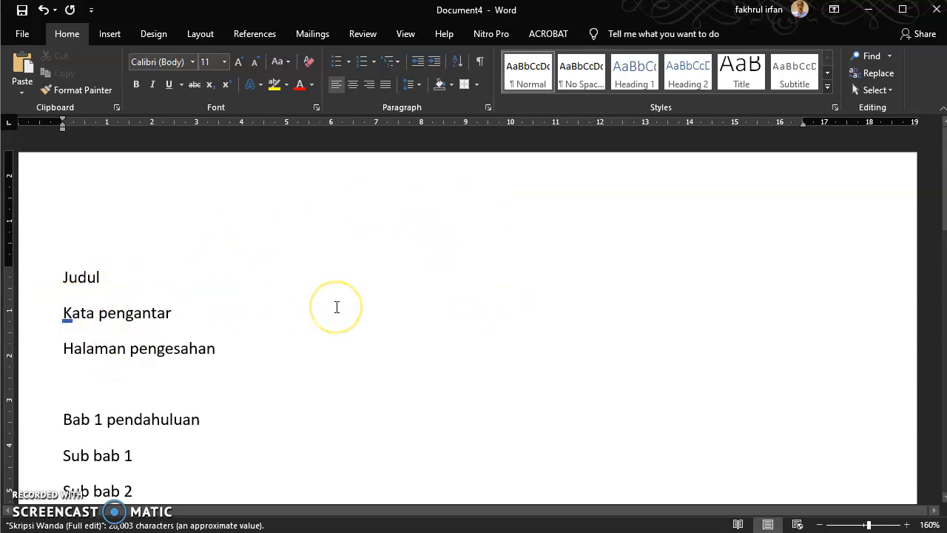
scroll(323, 298, down, 2)
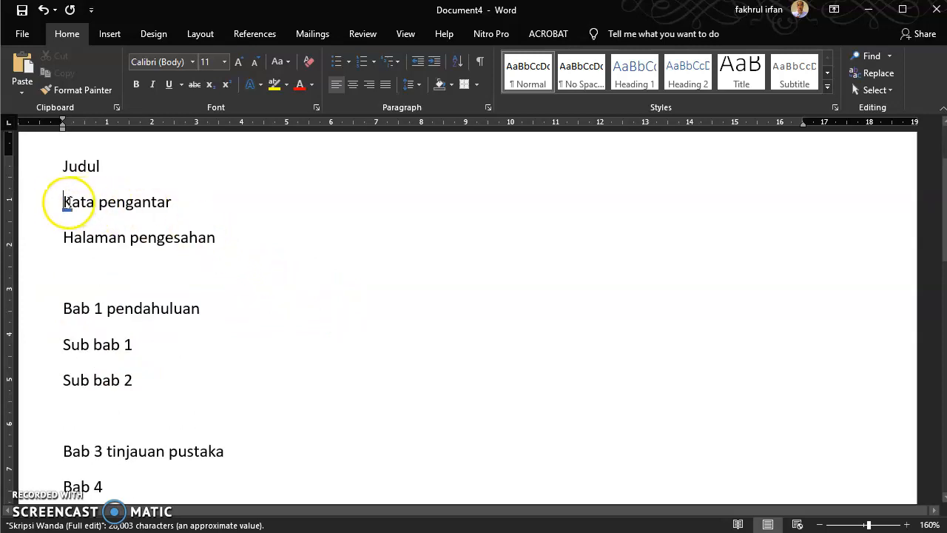
click(63, 203)
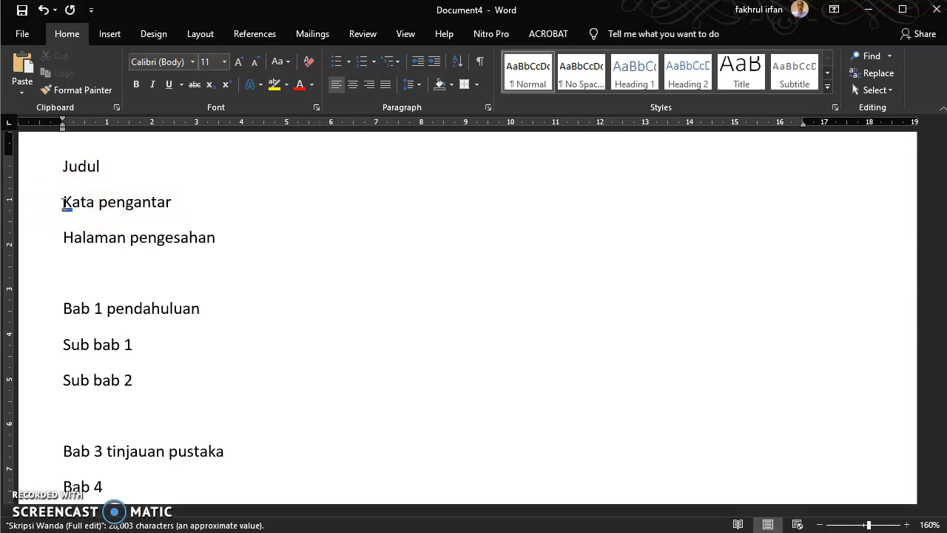
key(ctrl+Return)
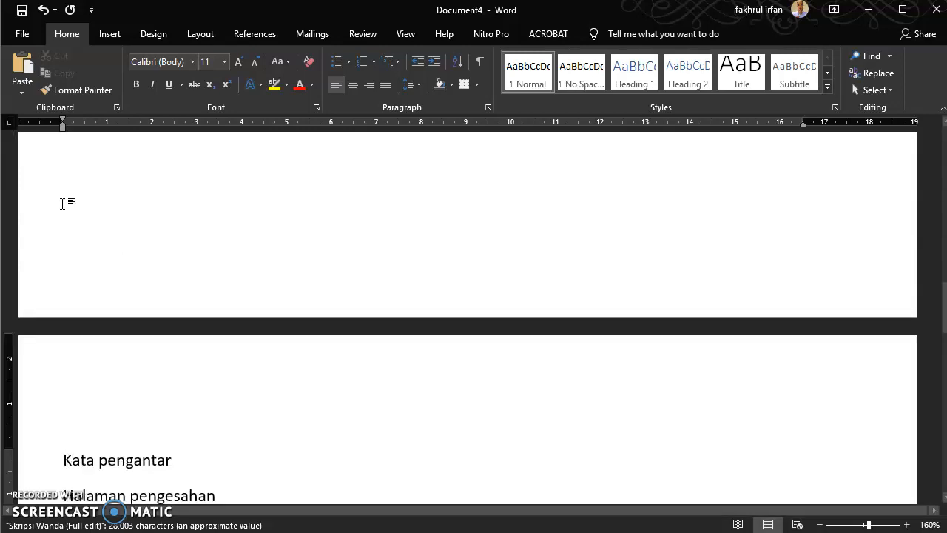
key(shift+Down)
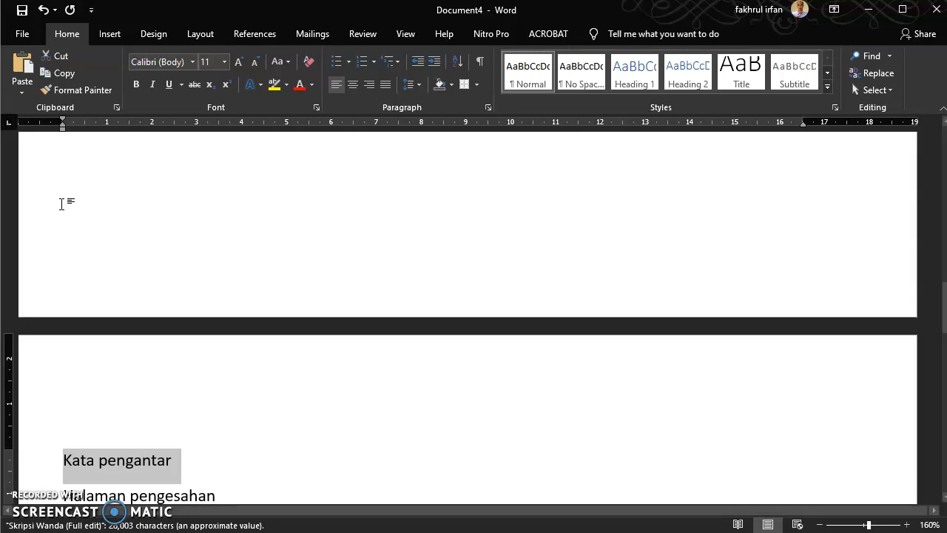
Insert a page break before Halaman pengesahan to separate it from the Kata pengantar page.
ctrl+scroll(362, 338, down, 8)
ctrl+scroll(367, 332, down, 3)
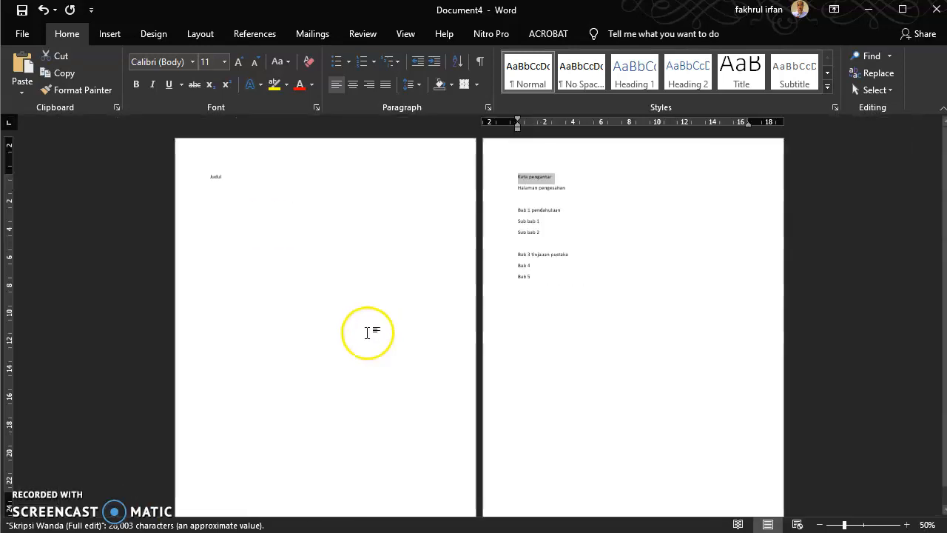
click(536, 193)
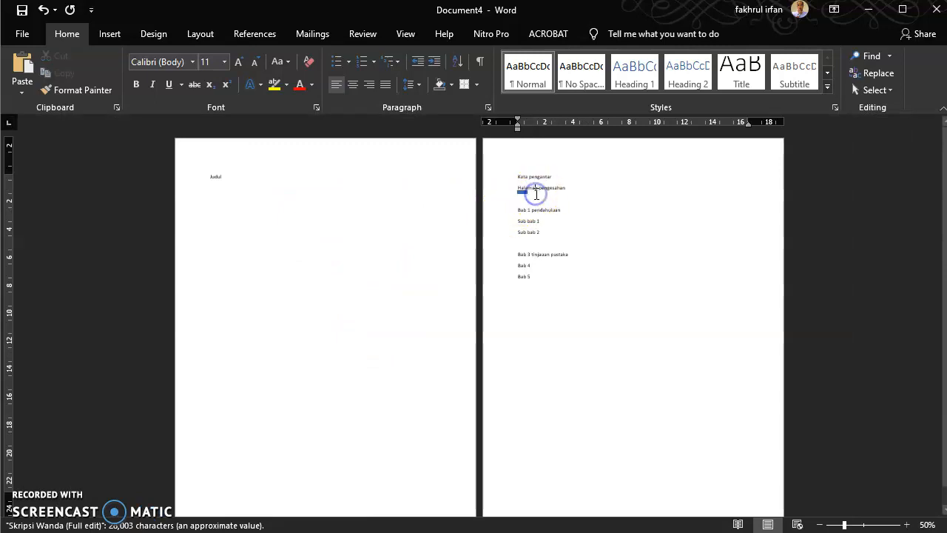
ctrl+scroll(565, 192, up, 5)
ctrl+scroll(283, 183, down, 4)
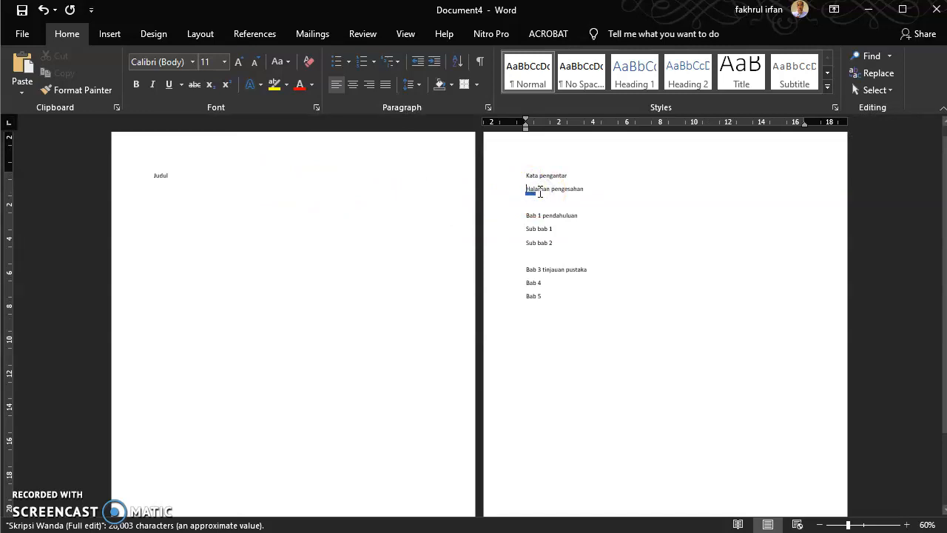
key(ctrl+Return)
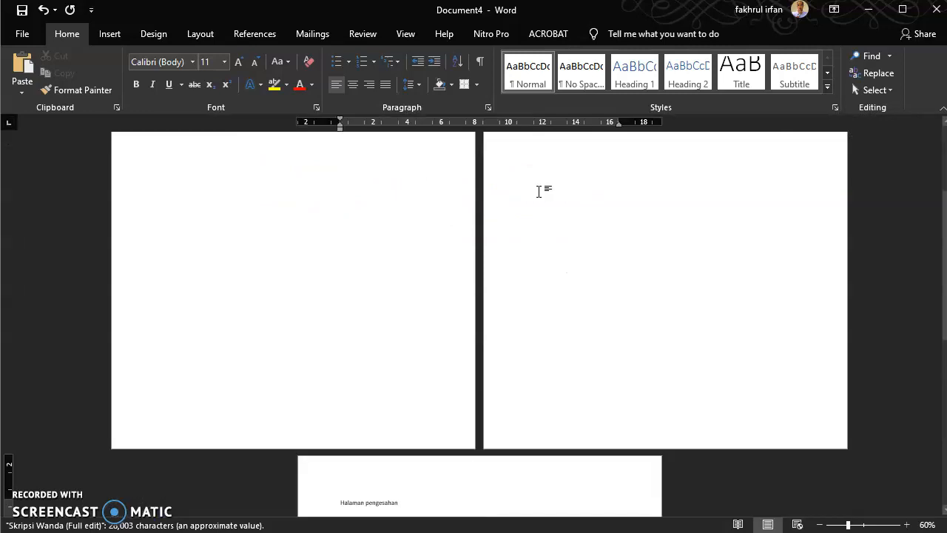
scroll(518, 301, down, 8)
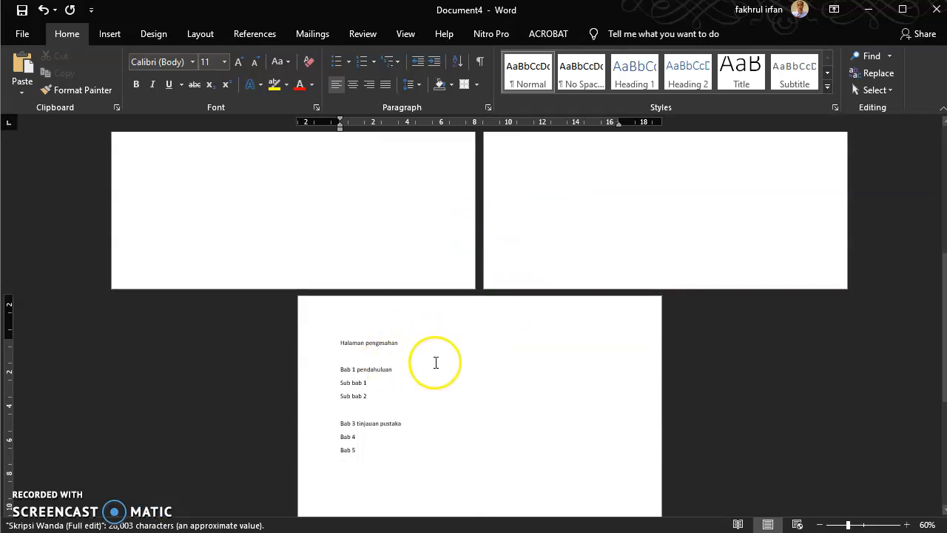
Add empty lines below Bab 5 until the insertion point moves onto a new page.
scroll(435, 363, up, 7)
scroll(459, 340, up, 4)
scroll(510, 292, down, 18)
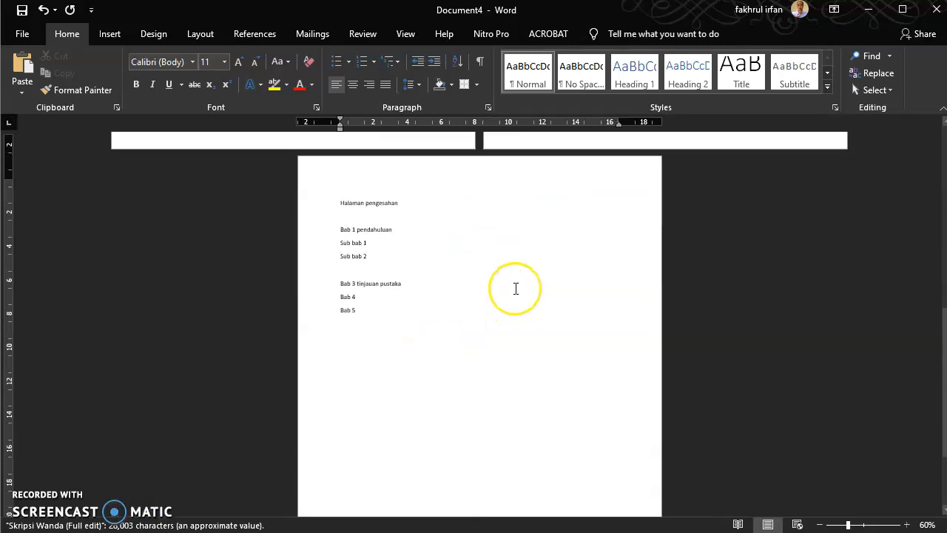
ctrl+scroll(528, 275, up, 7)
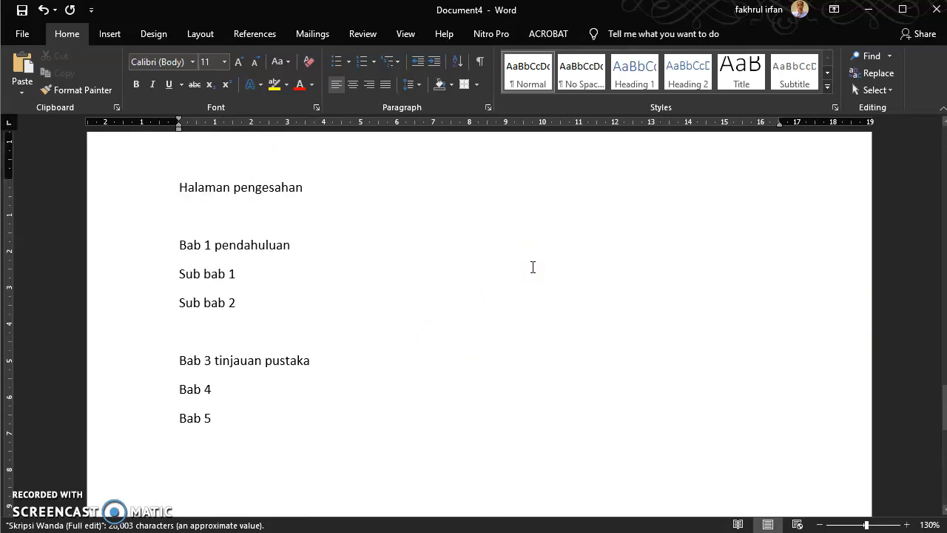
scroll(333, 296, down, 3)
click(281, 293)
key(Return)
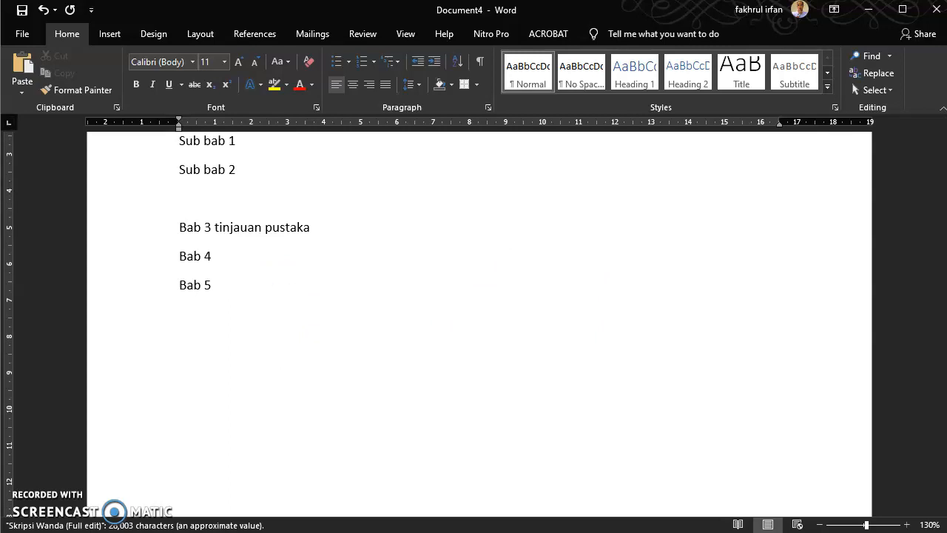
scroll(274, 311, down, 1)
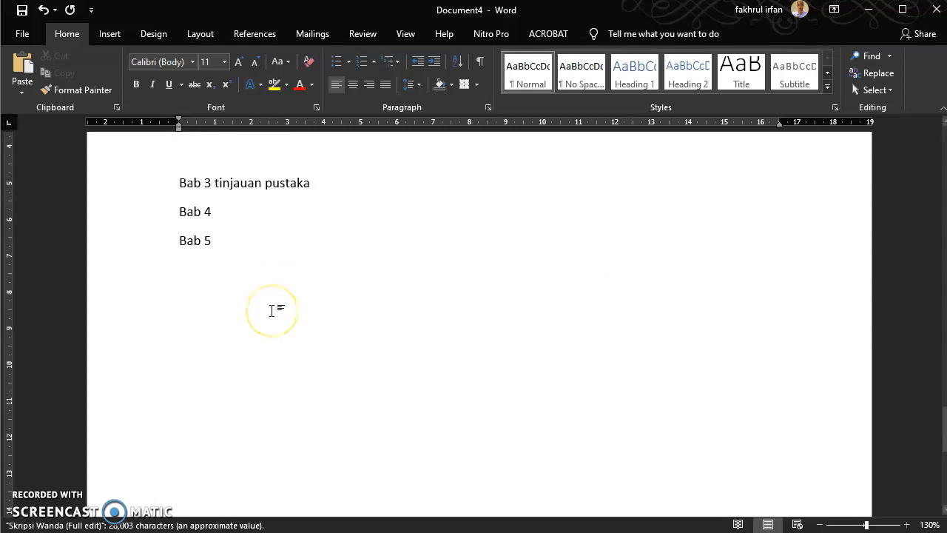
scroll(273, 311, down, 10)
scroll(272, 310, up, 9)
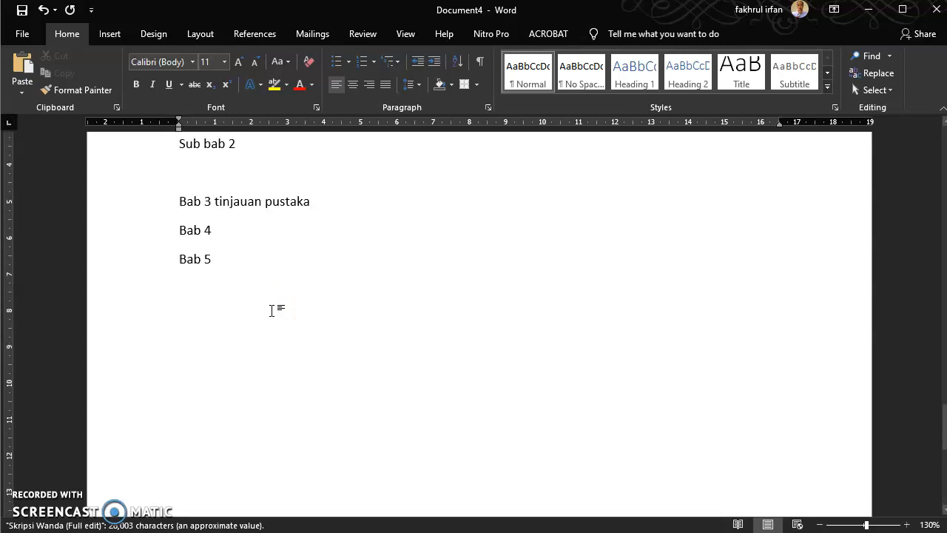
key(Return)
key(Return)
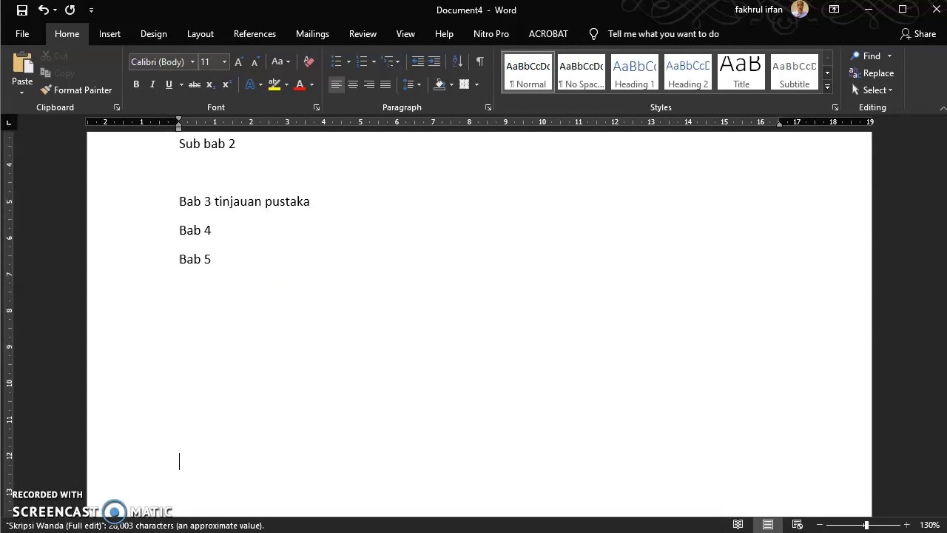
key(Return)
key(Return)
key(Return)
key(Return)
key(Return)
key(Return)
key(Return)
key(Return)
key(Return)
key(Return)
key(Return)
key(Return)
key(Return)
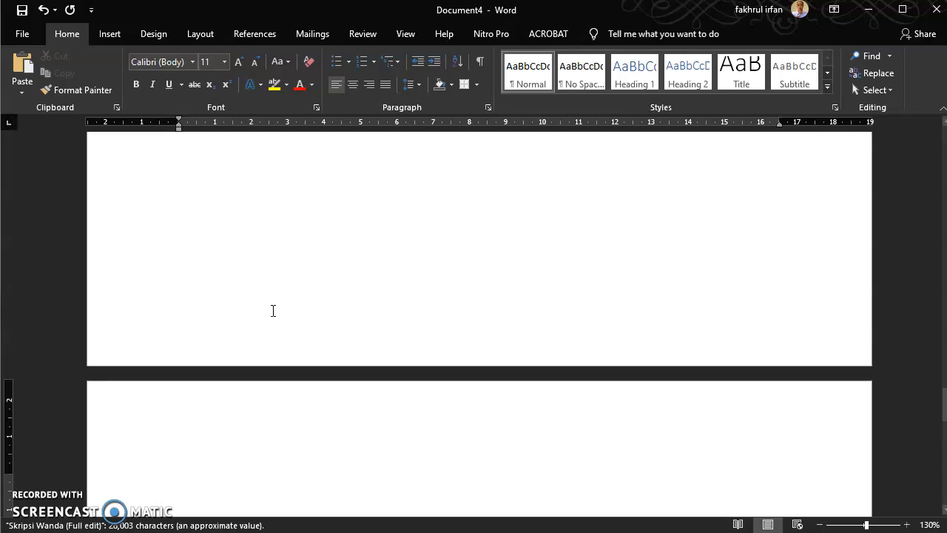
Select the run of empty lines below Bab 5 and delete them.
key(shift+Up)
key(shift+Up)
key(shift+Up)
key(shift+Up)
key(shift+Up)
key(shift+Up)
key(shift+Up)
key(shift+Up)
key(shift+Up)
key(shift+Up)
key(shift+Up)
key(shift+Up)
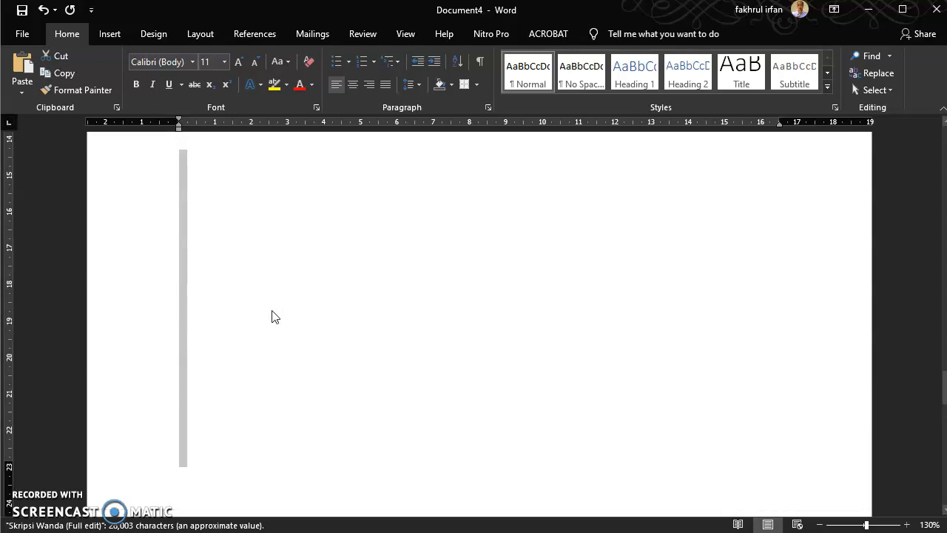
key(shift+Up)
key(shift+Up)
key(shift+Up)
key(shift+Up)
key(shift+Up)
key(shift+Up)
key(shift+Up)
key(shift+Up)
key(shift+Up)
key(shift+Up)
key(shift+Down)
key(Delete)
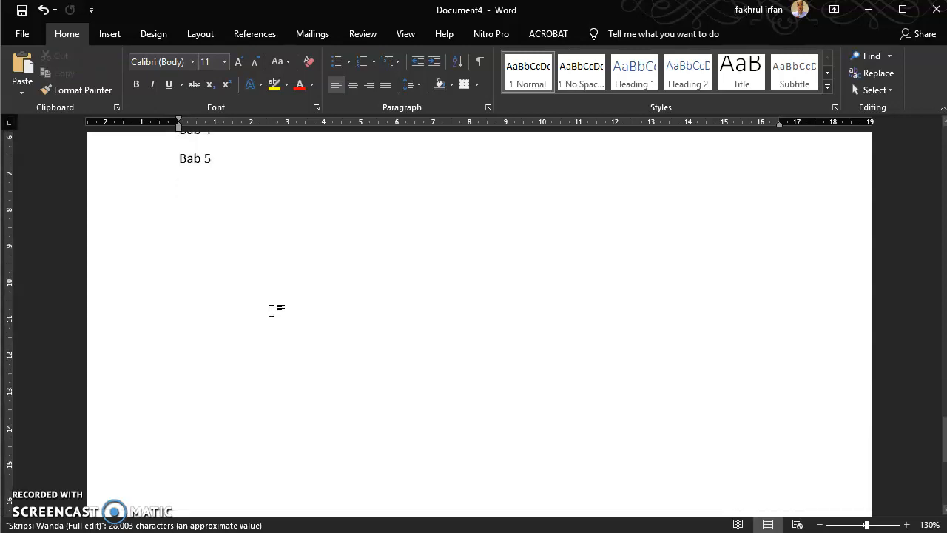
Enter the filler line Fa;sdfkja;d below Bab 5 in place of the heading started there, followed by a new line.
text(bab)
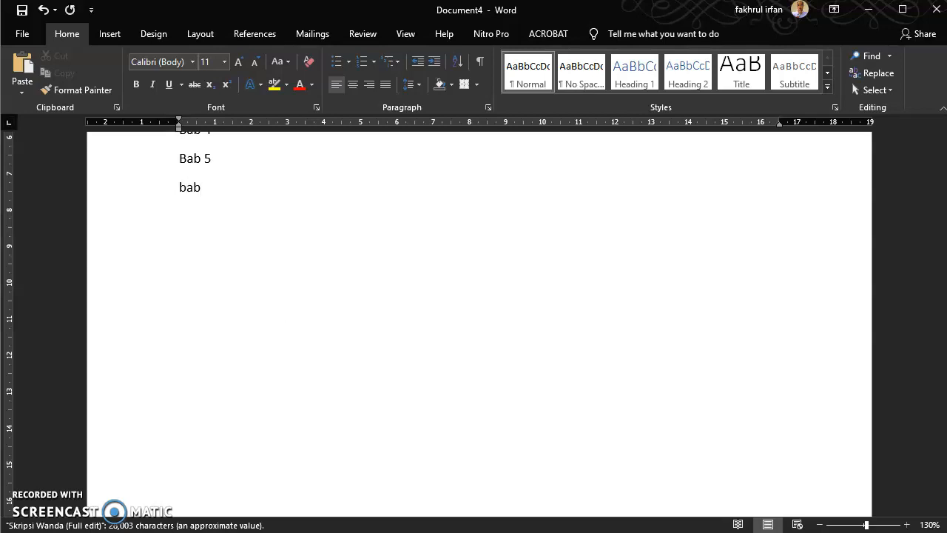
text(a 6)
key(Home)
key(shift+End)
key(BackSpace)
text(fa;sdfkja;d)
key(Return)
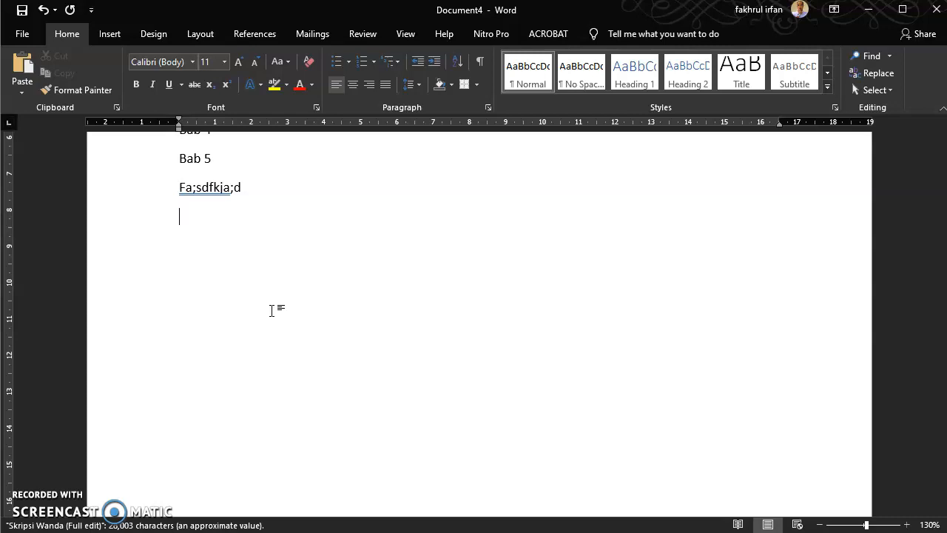
Try inserting a page break below the filler line Fa;sdfkja;d several times, removing it after each trial.
key(ctrl+Return)
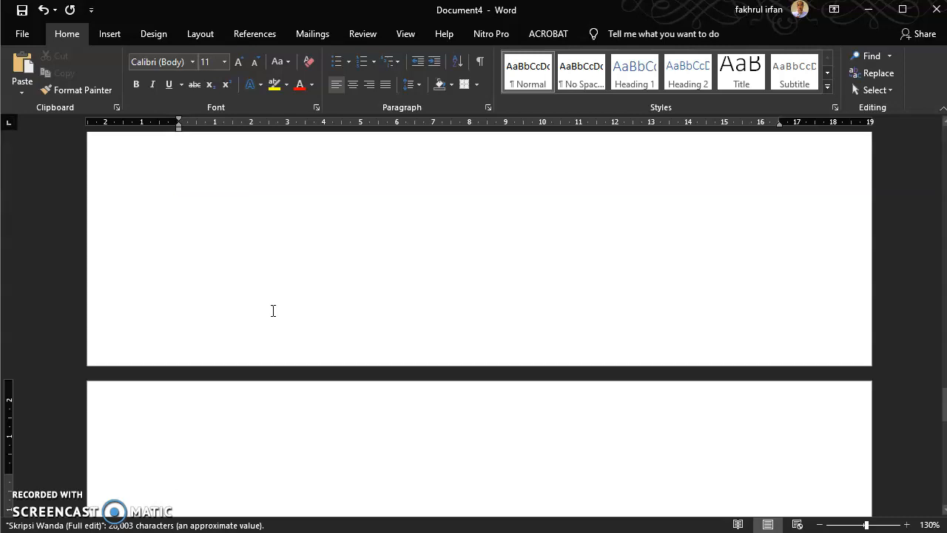
key(BackSpace)
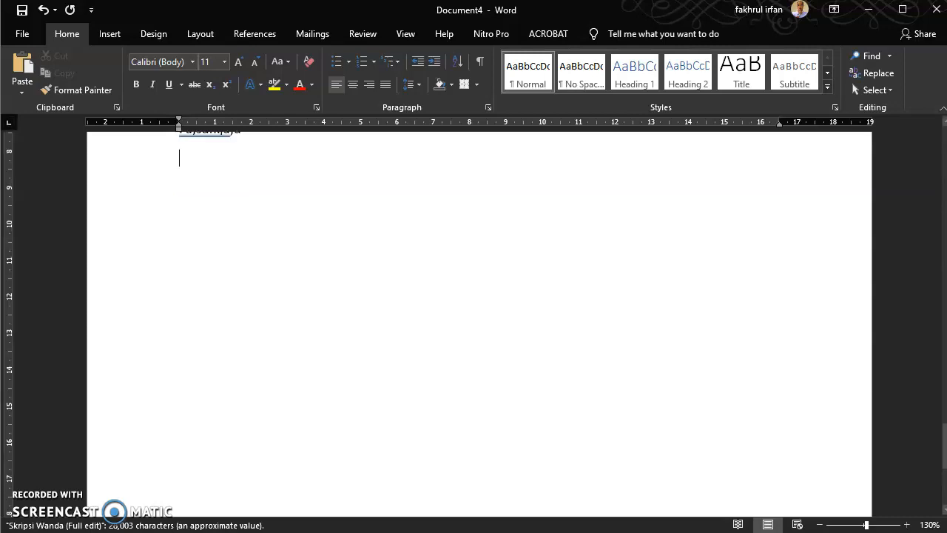
scroll(296, 296, up, 4)
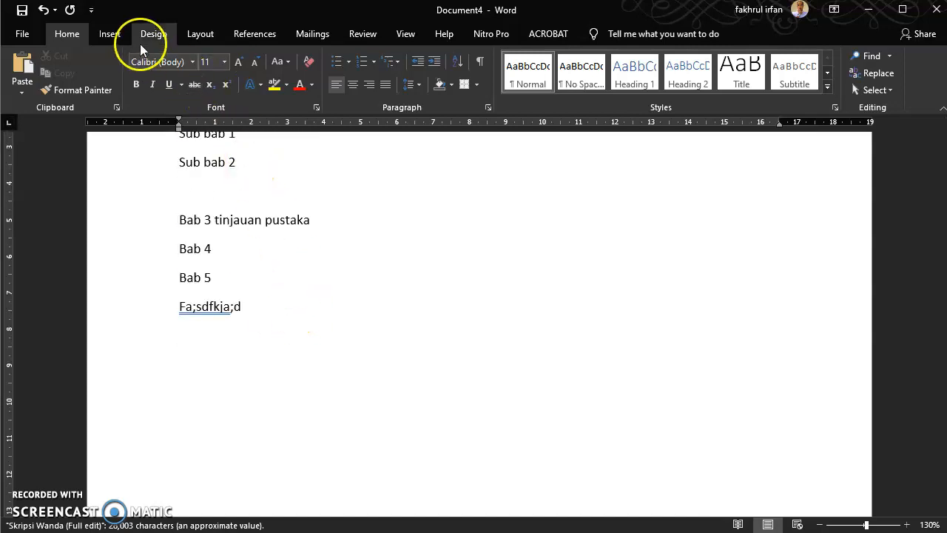
click(200, 36)
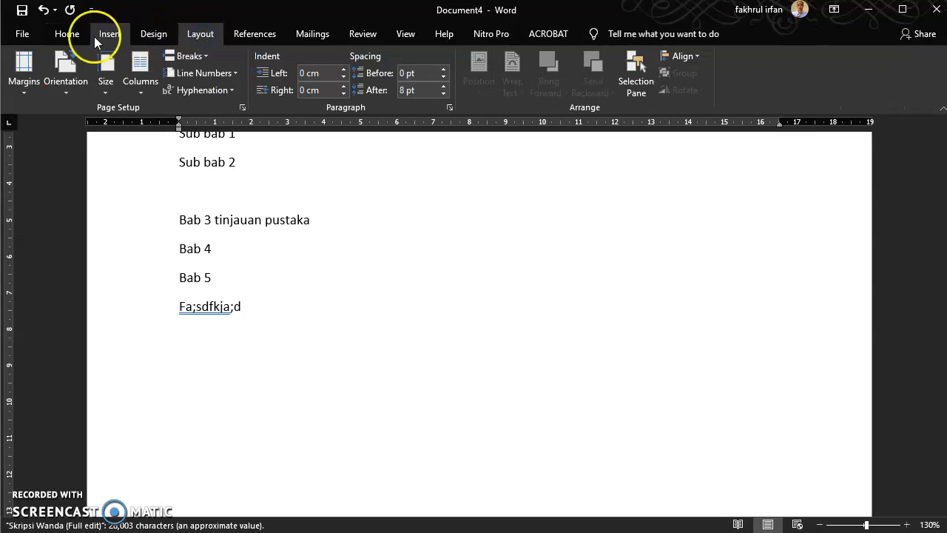
click(205, 57)
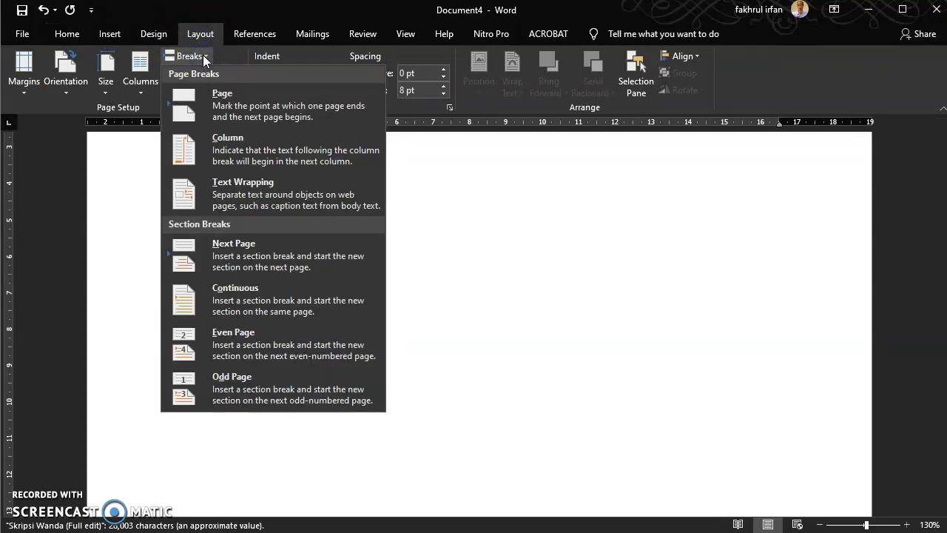
click(222, 94)
scroll(251, 474, down, 1)
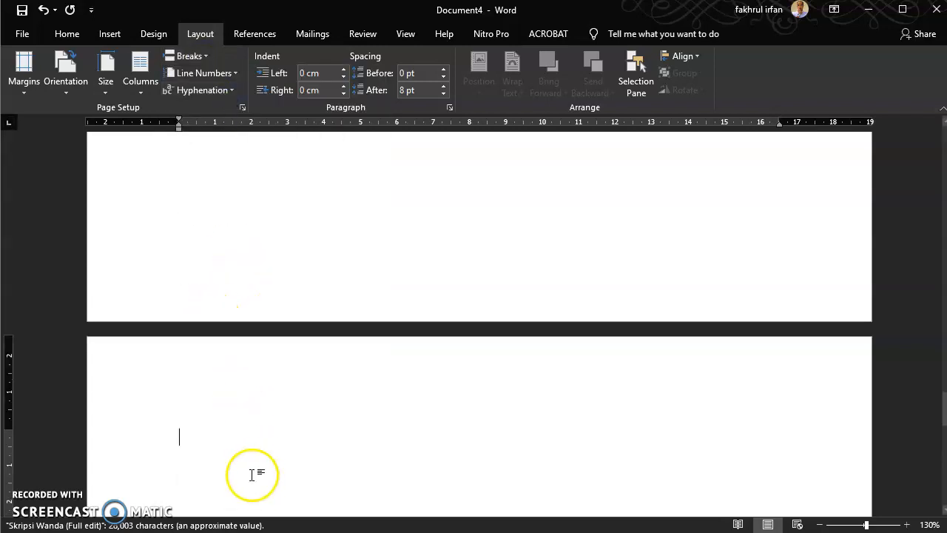
scroll(251, 475, down, 2)
double_click(243, 296)
double_click(239, 359)
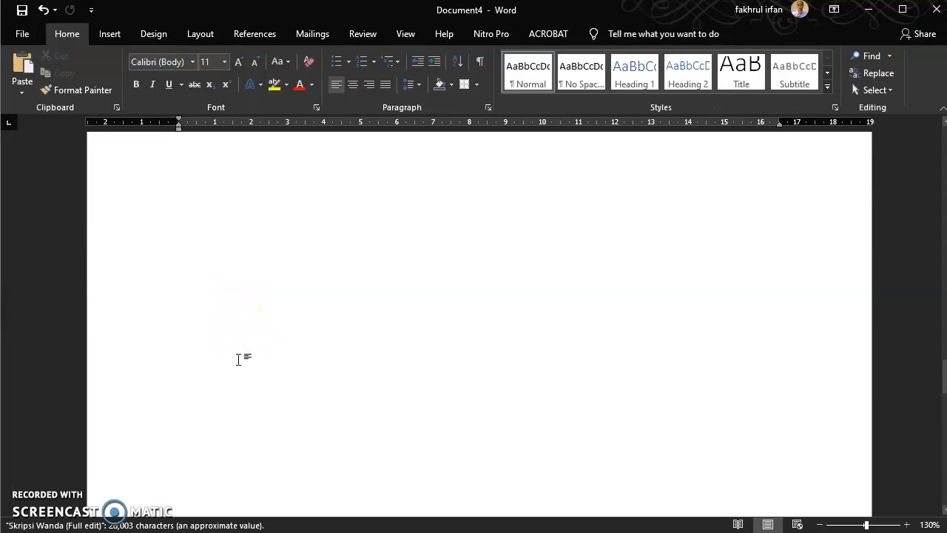
key(ctrl+Return)
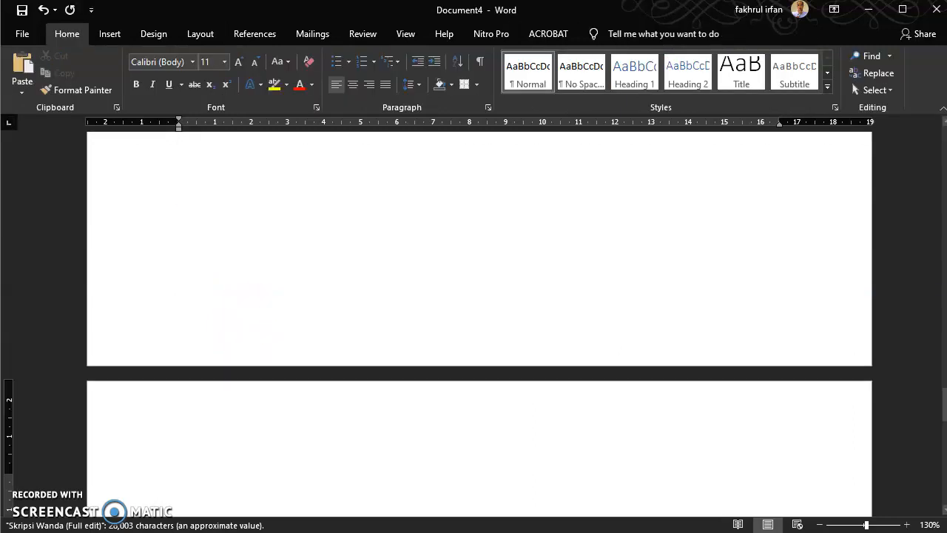
key(BackSpace)
scroll(224, 340, up, 4)
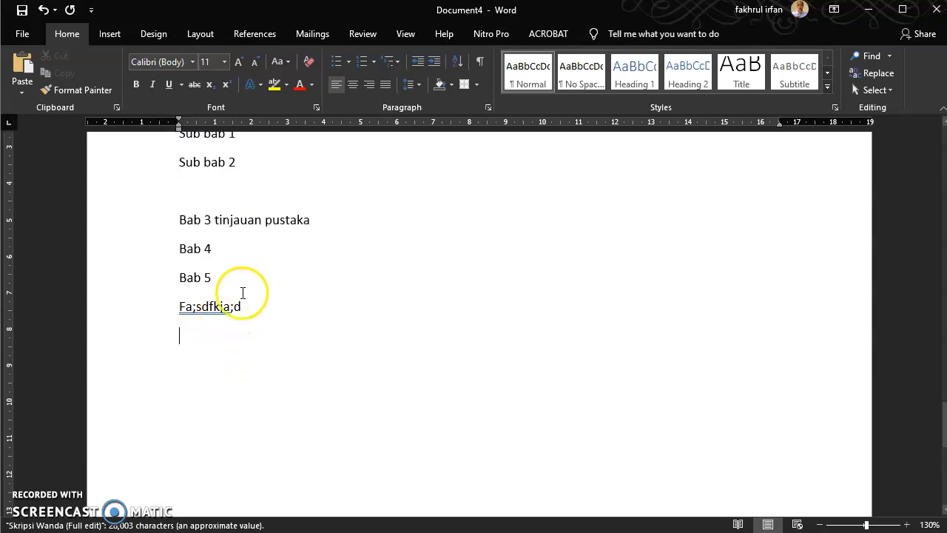
Examine the available page break and section break types with the insertion point after the filler line.
click(202, 34)
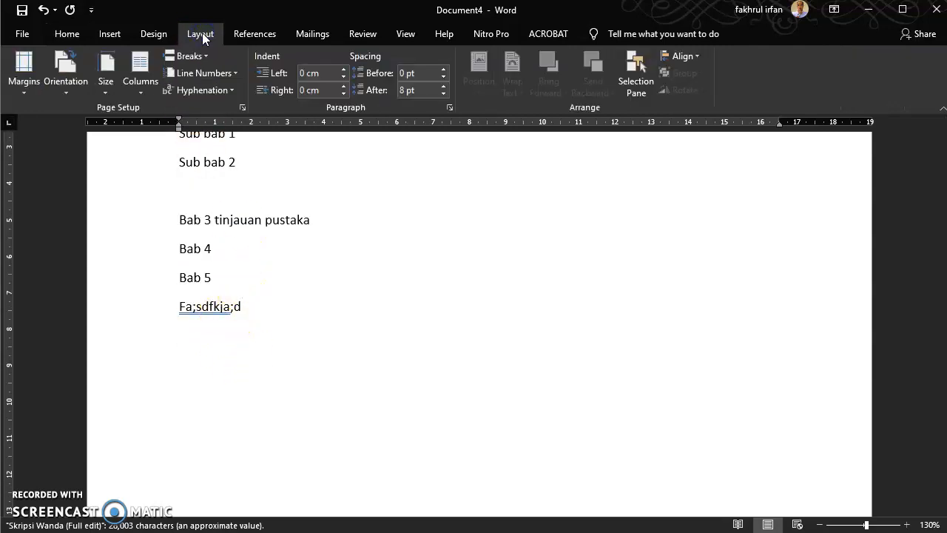
click(243, 313)
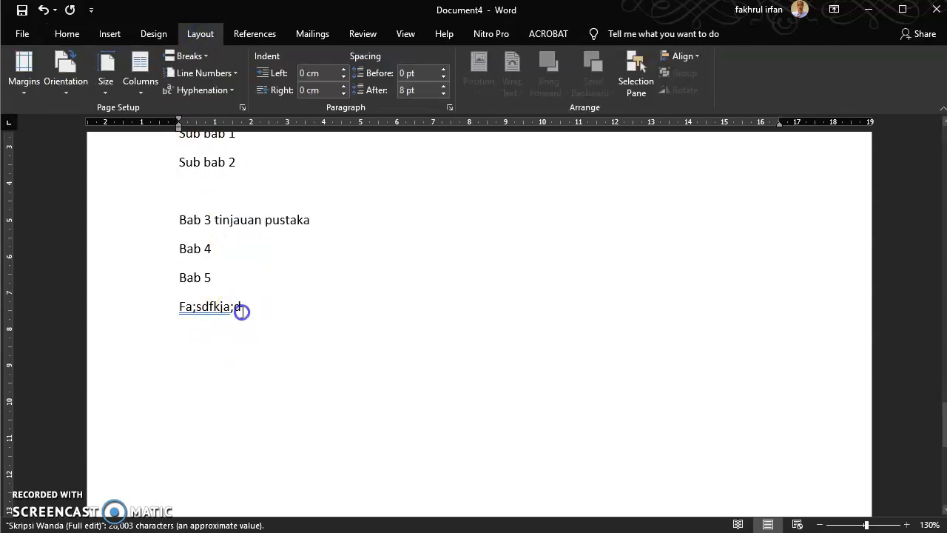
click(181, 55)
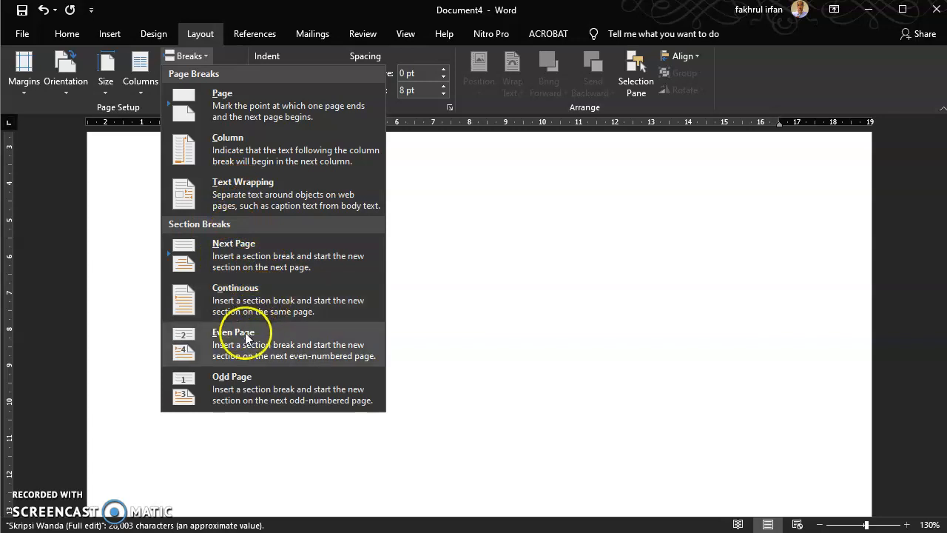
click(273, 390)
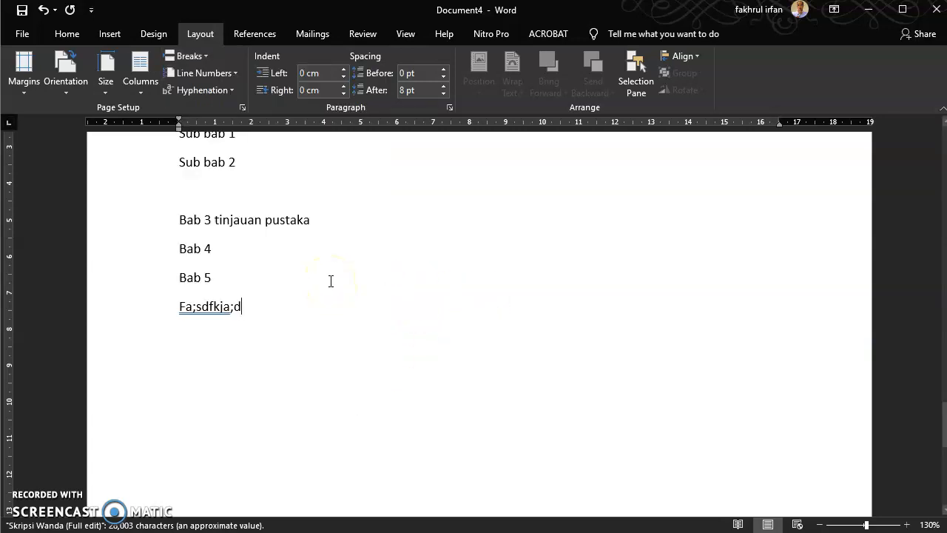
Delete the filler line Fa;sdfkja;d below Bab 5.
click(131, 307)
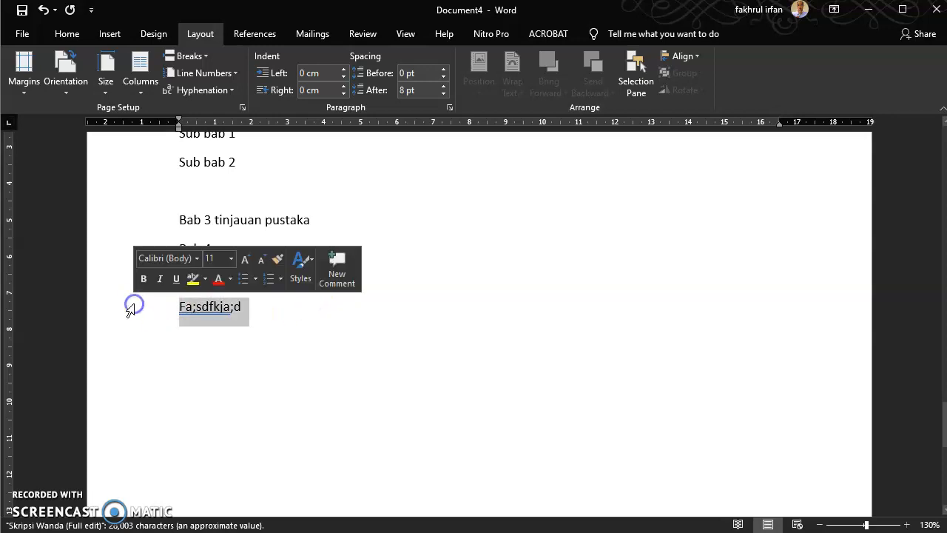
key(Delete)
scroll(271, 296, down, 8)
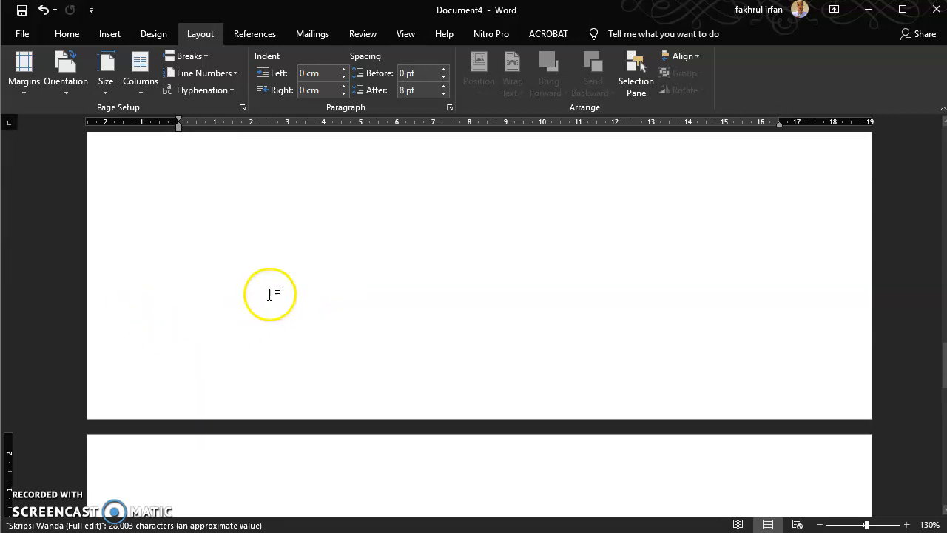
scroll(271, 295, down, 5)
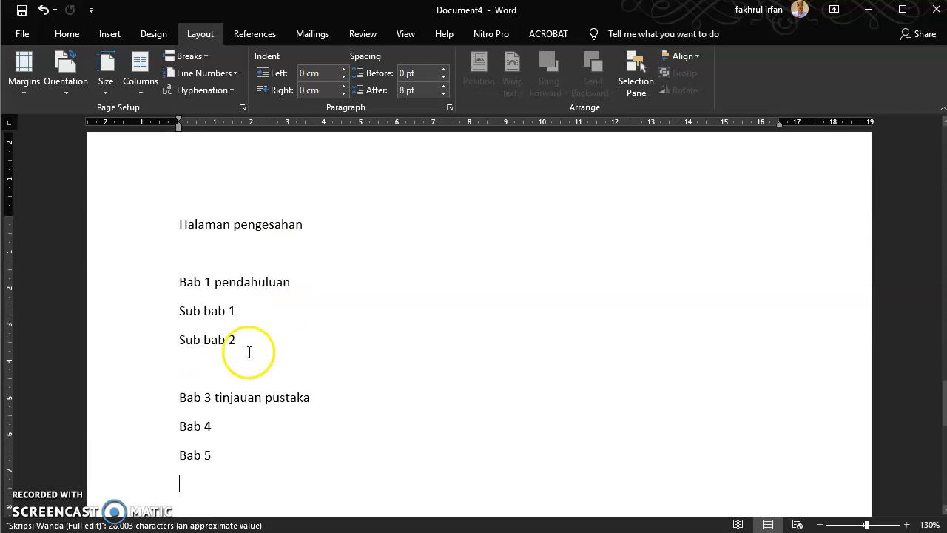
Insert a Next Page section break directly before Bab 1 pendahuluan to start a new section there.
click(184, 281)
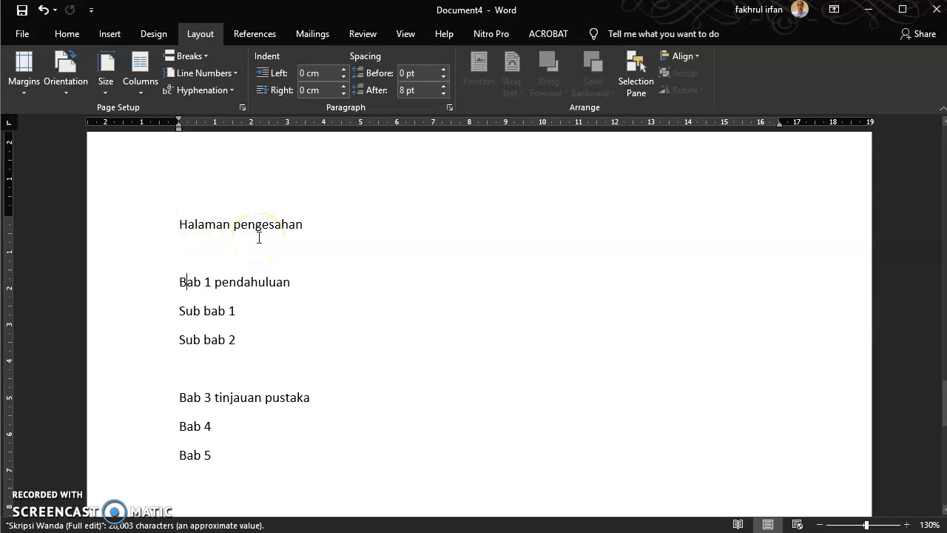
click(174, 281)
click(252, 282)
click(181, 286)
click(180, 276)
click(206, 57)
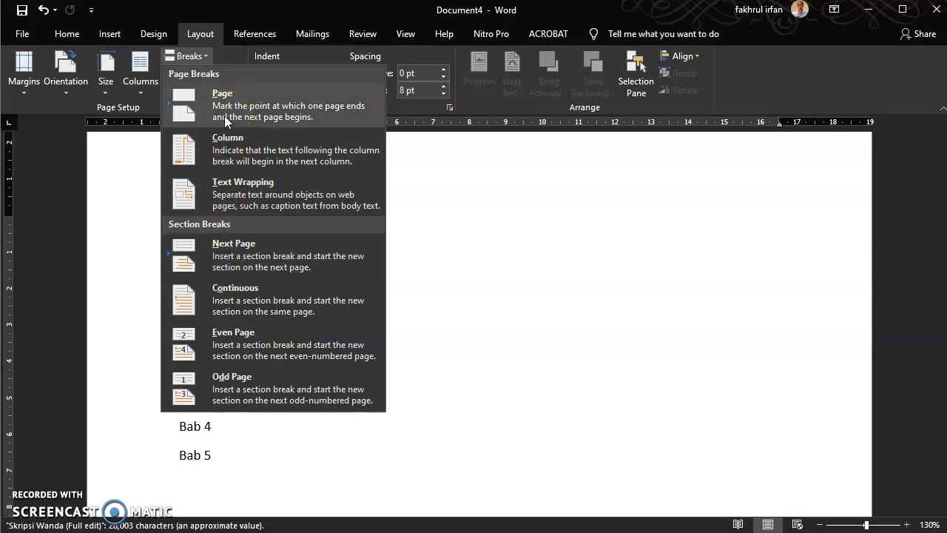
click(222, 262)
scroll(249, 383, up, 3)
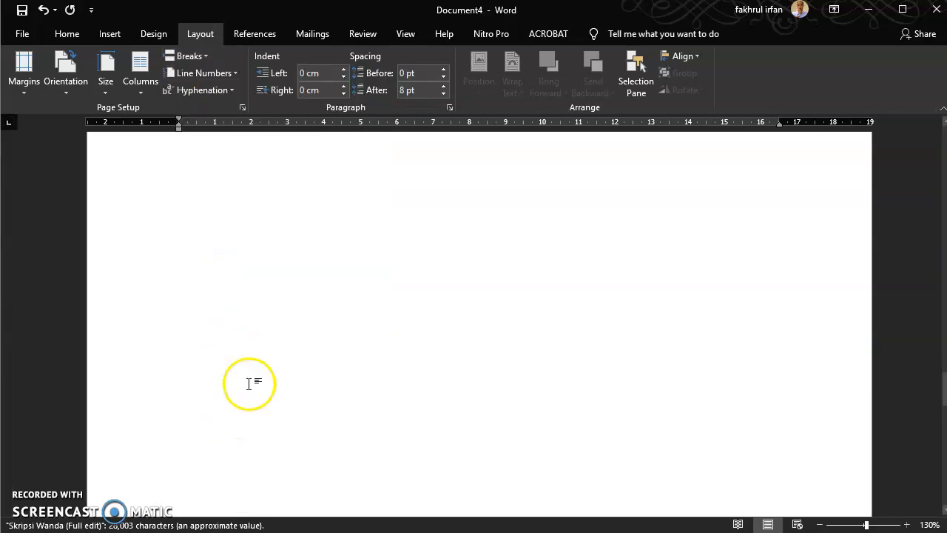
scroll(249, 383, down, 15)
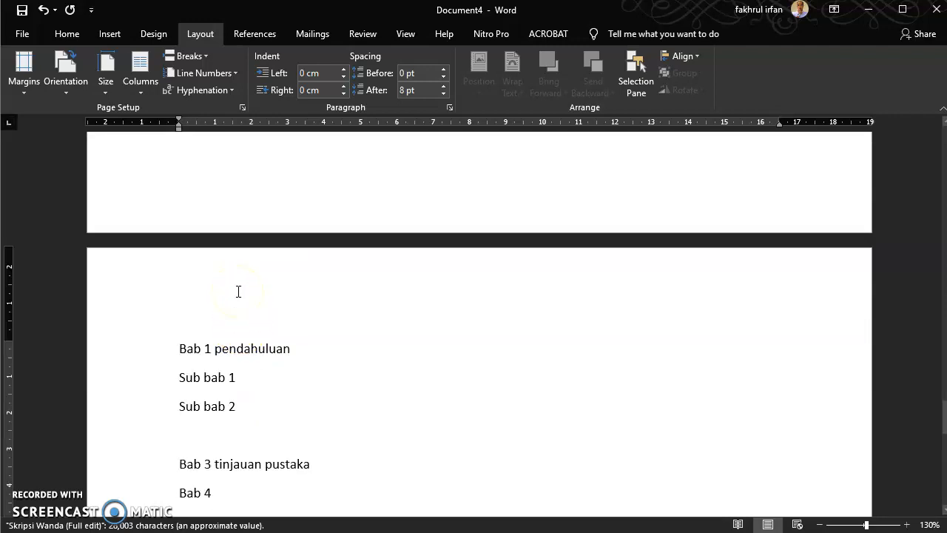
Open the header on the Bab 1 pendahuluan page to check its section label, and return to the body text.
double_click(238, 290)
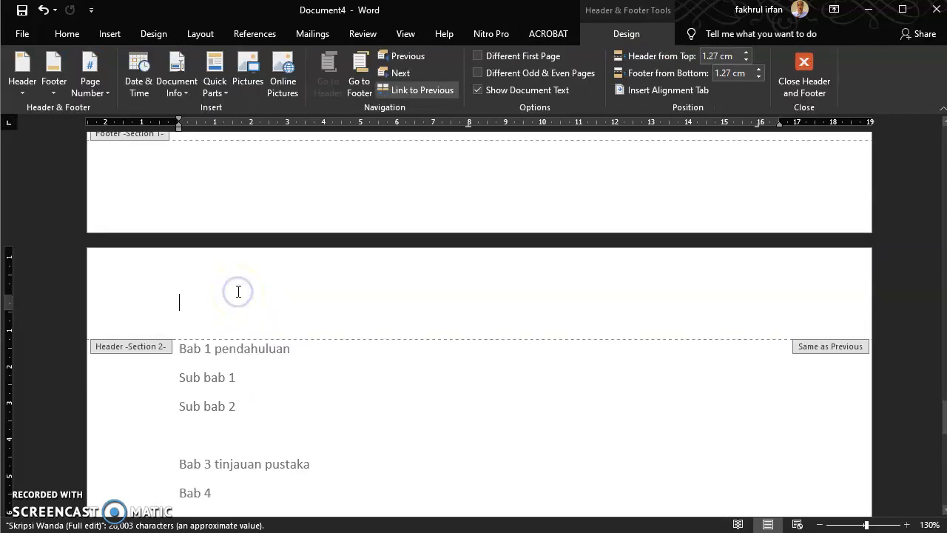
scroll(238, 291, up, 1)
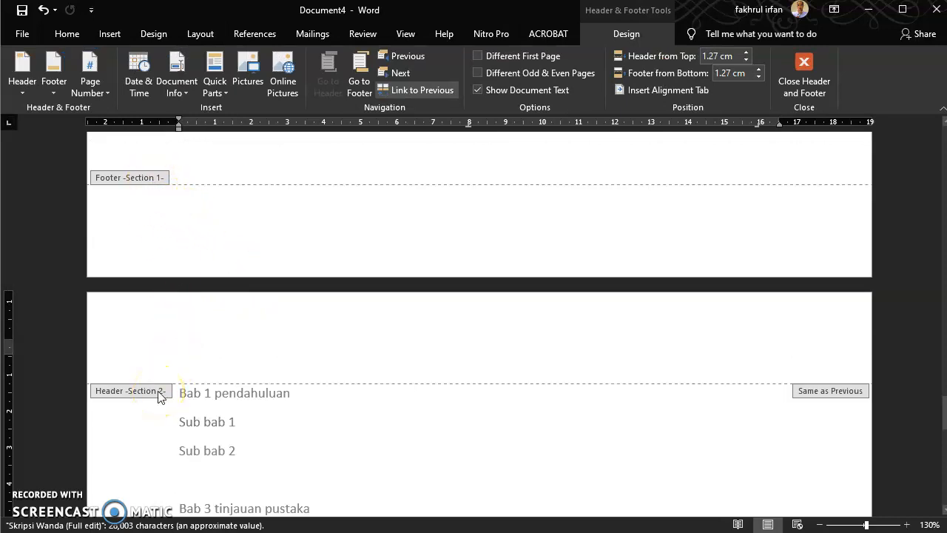
click(250, 399)
double_click(258, 407)
scroll(336, 329, up, 5)
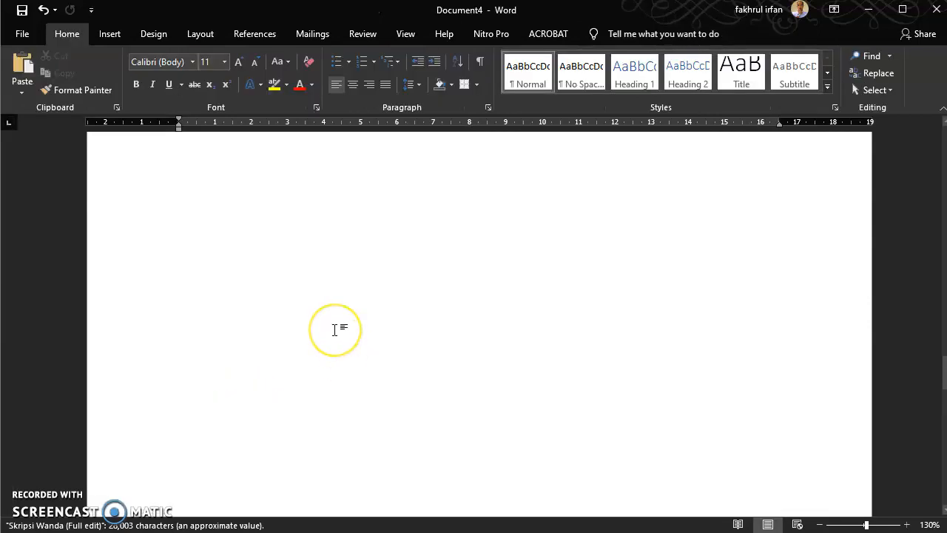
scroll(335, 329, up, 8)
scroll(335, 329, down, 4)
click(314, 342)
scroll(315, 342, up, 10)
click(688, 299)
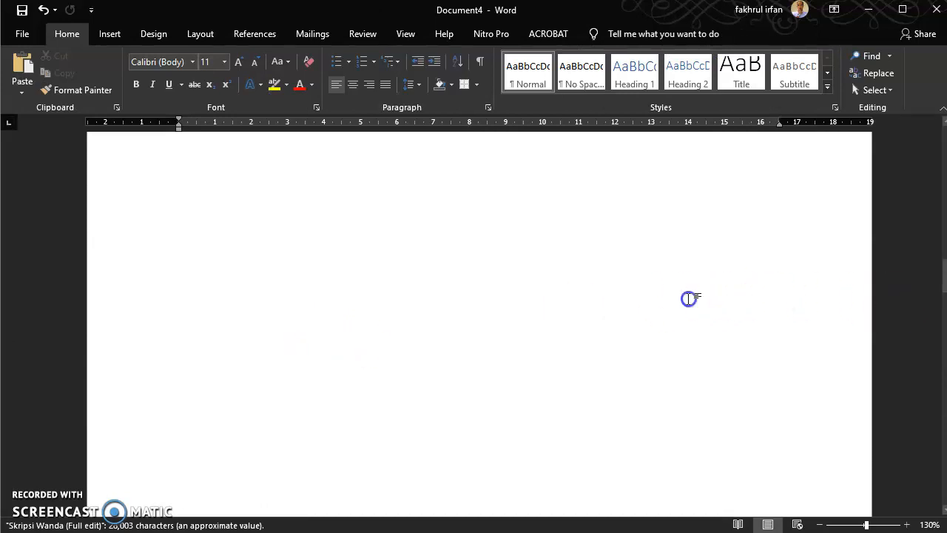
Set the page number format of the section beginning with Judul to i, ii, iii, starting at i.
key(ctrl+Home)
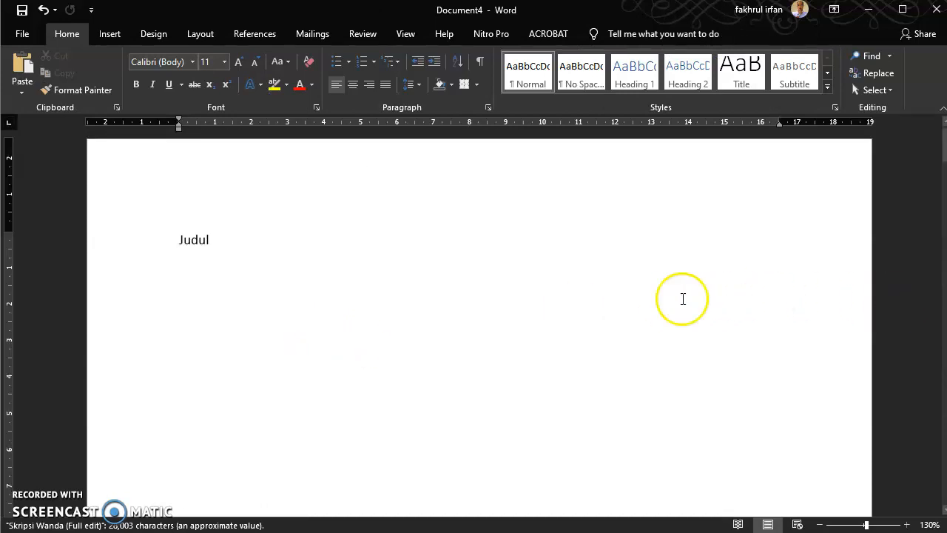
click(109, 34)
click(196, 239)
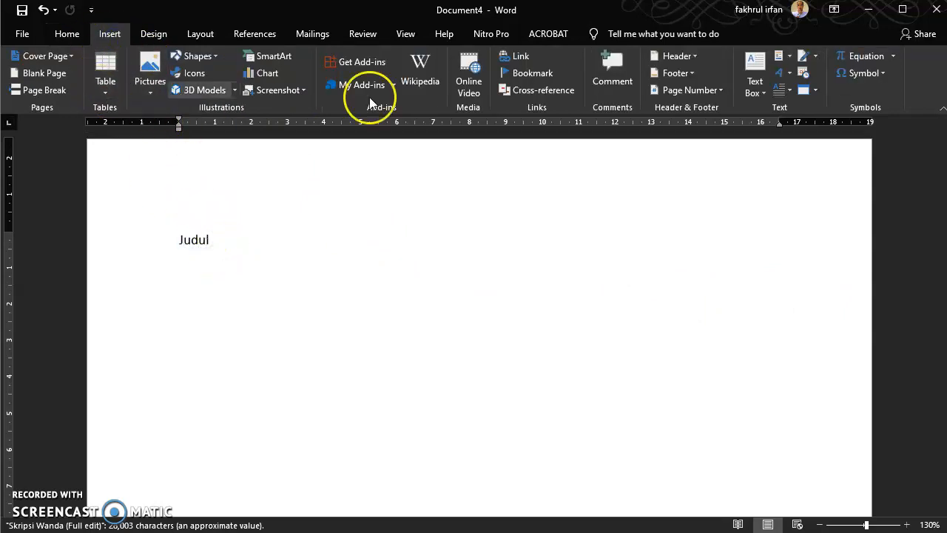
click(686, 89)
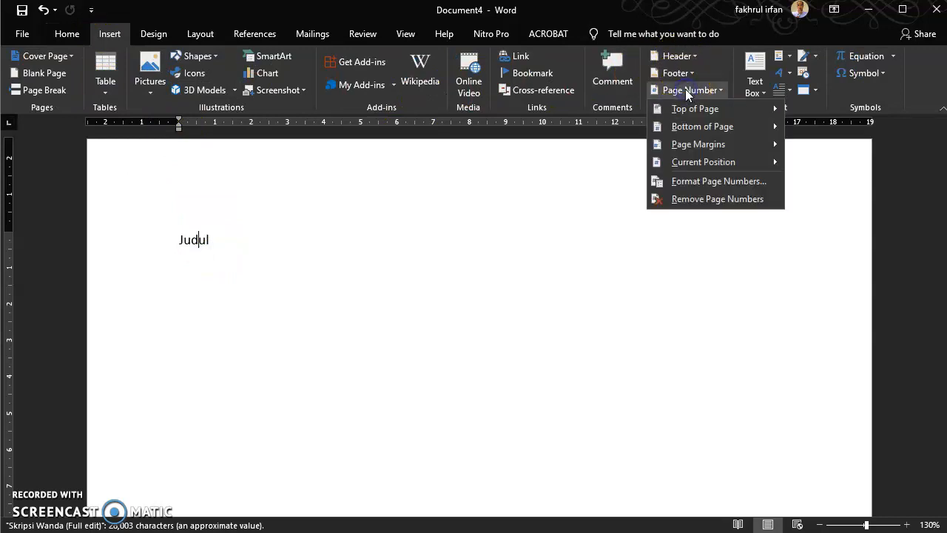
click(700, 183)
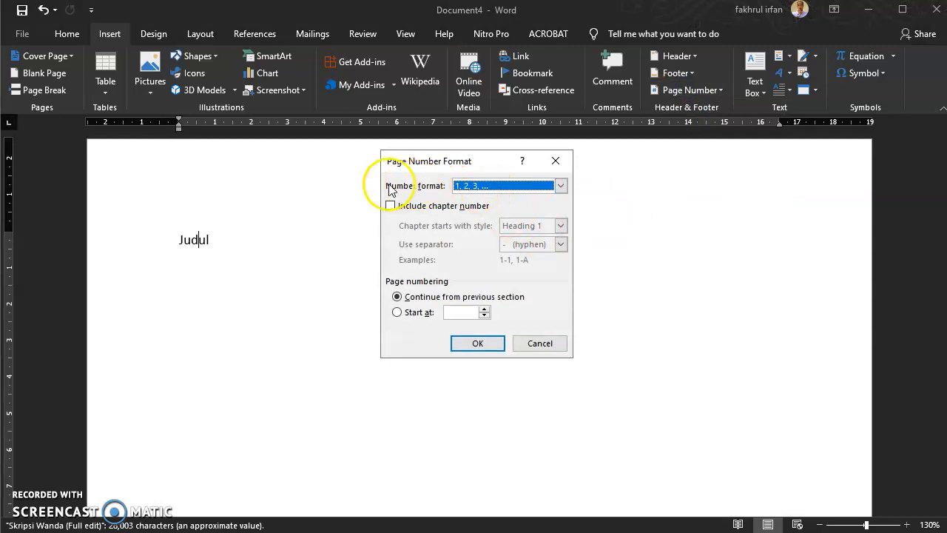
click(480, 186)
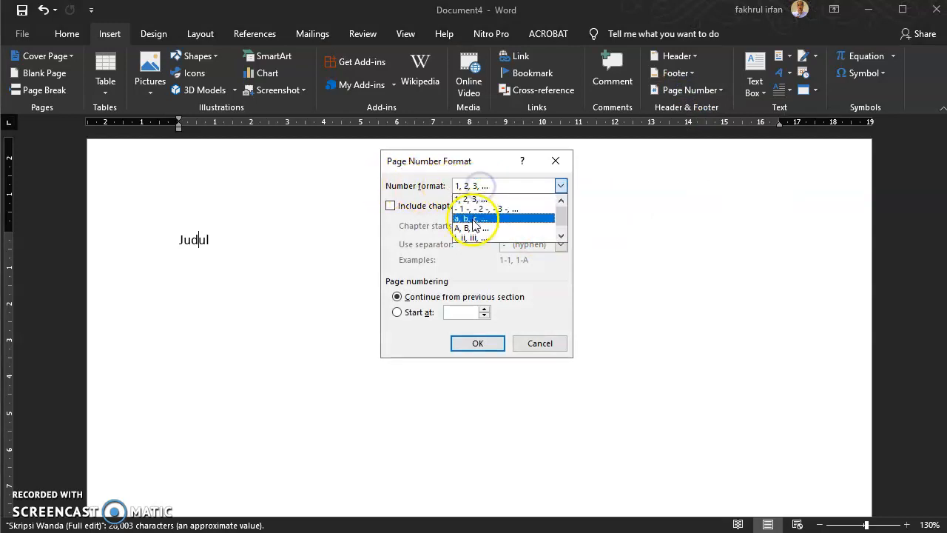
click(471, 238)
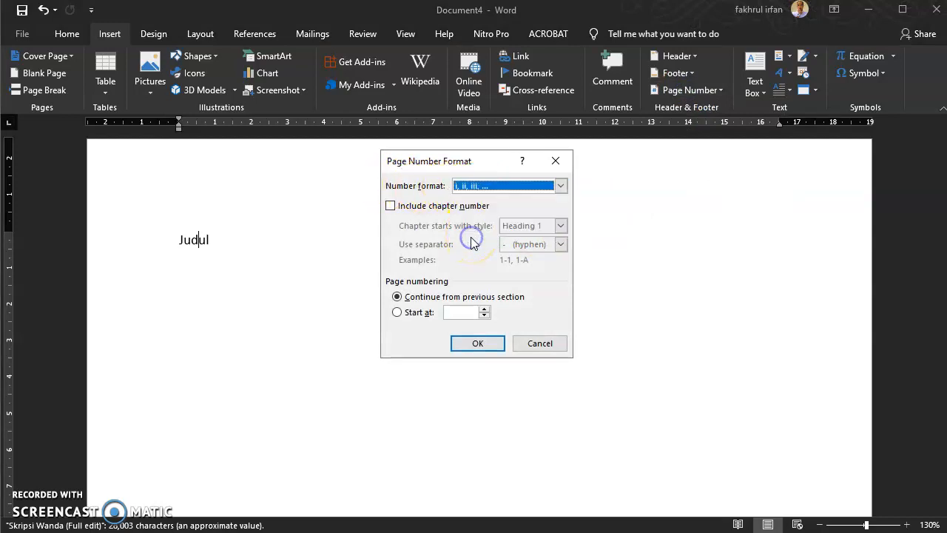
click(418, 312)
click(461, 345)
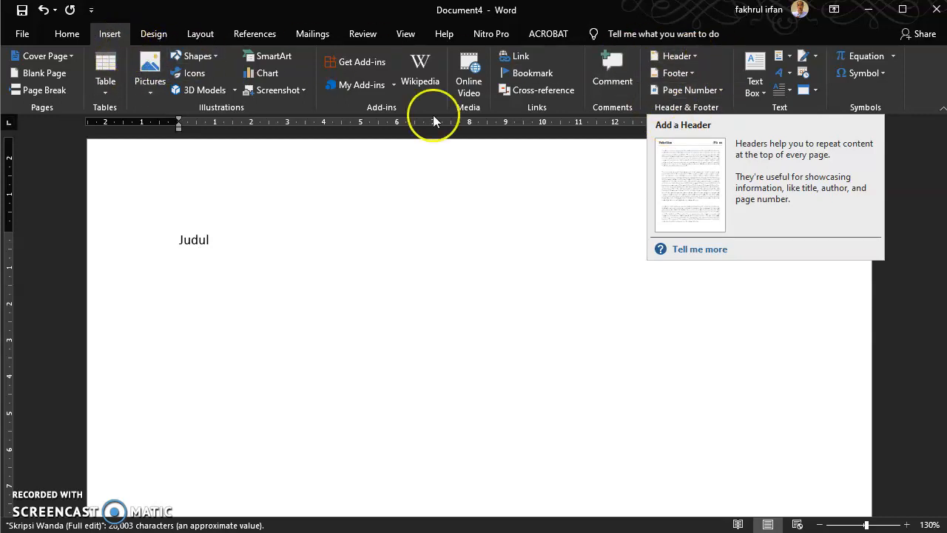
Insert the Nomor Biasa 3 page number at the top of the Judul section's pages, and return to the body text.
click(693, 57)
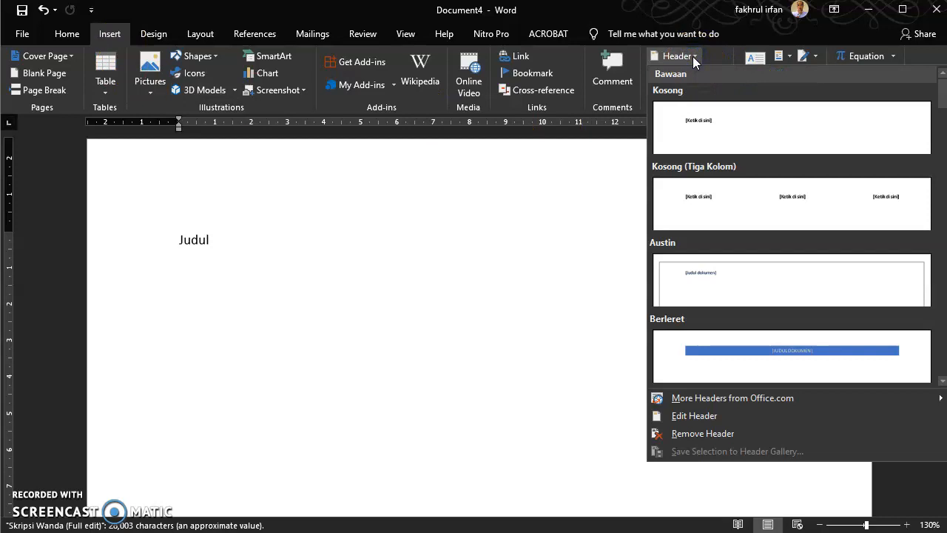
click(693, 58)
click(691, 90)
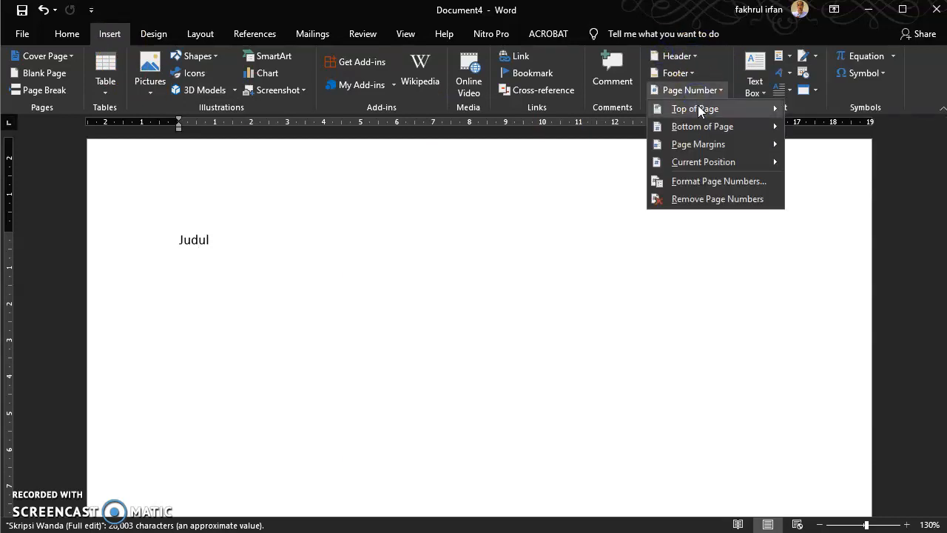
mouse_move(699, 109)
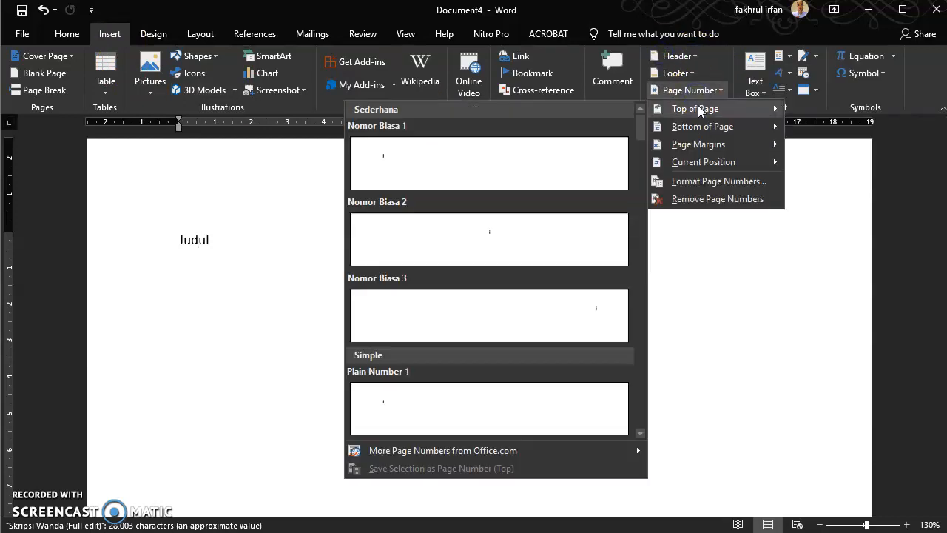
click(699, 93)
click(707, 90)
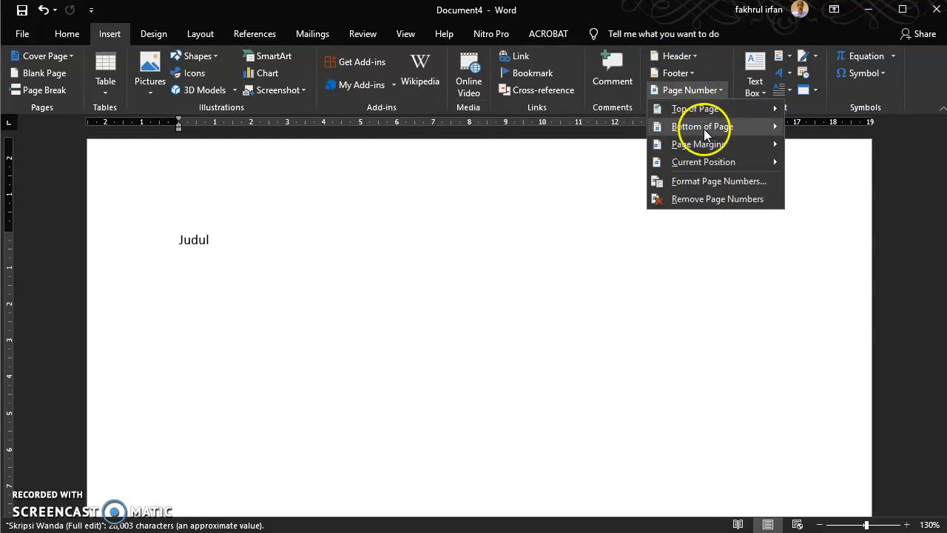
mouse_move(703, 152)
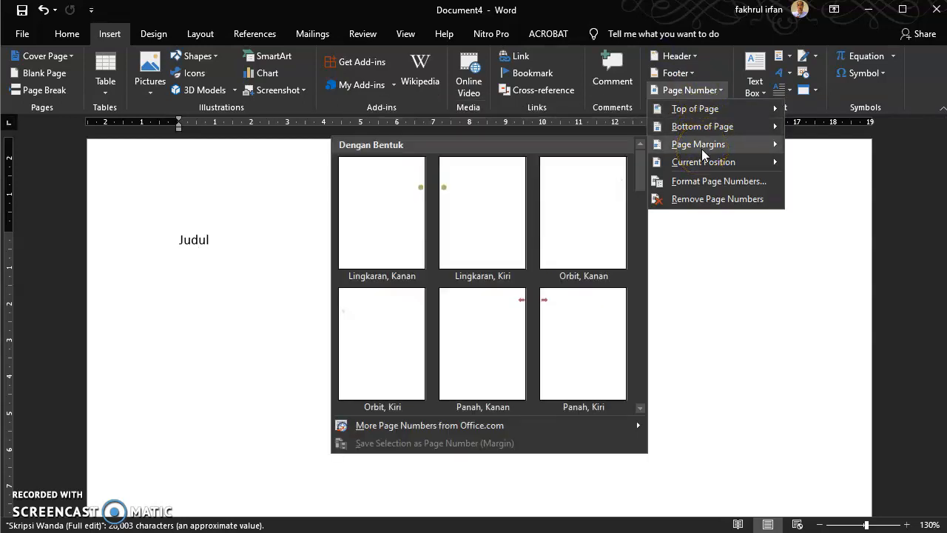
click(704, 111)
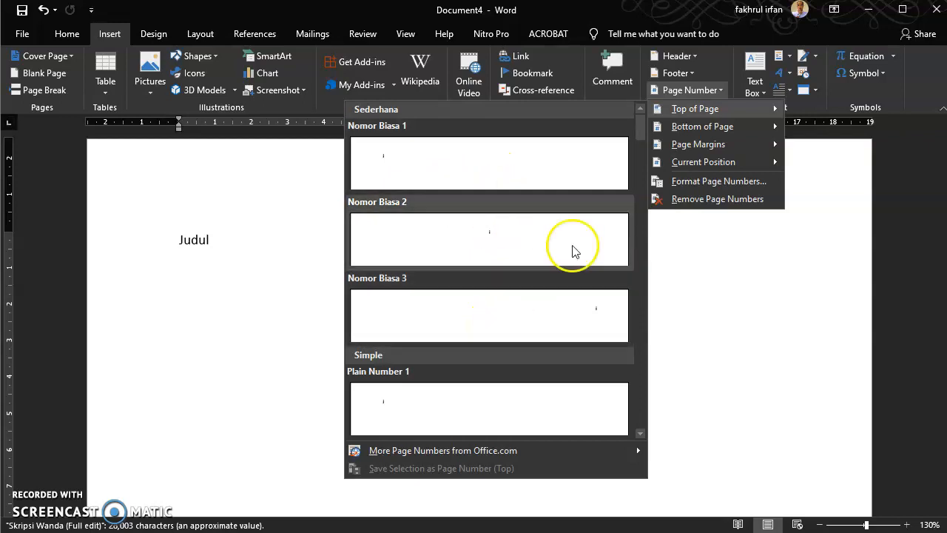
mouse_move(709, 132)
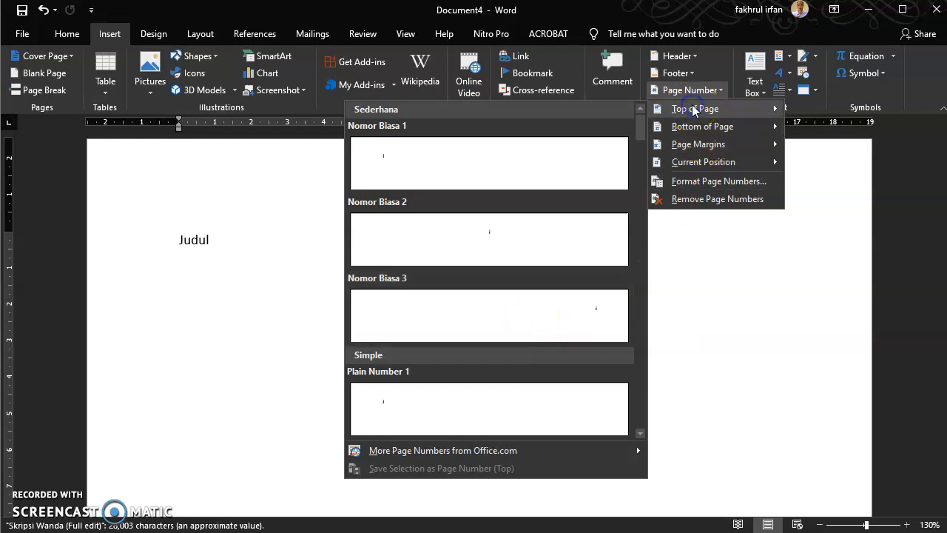
click(560, 309)
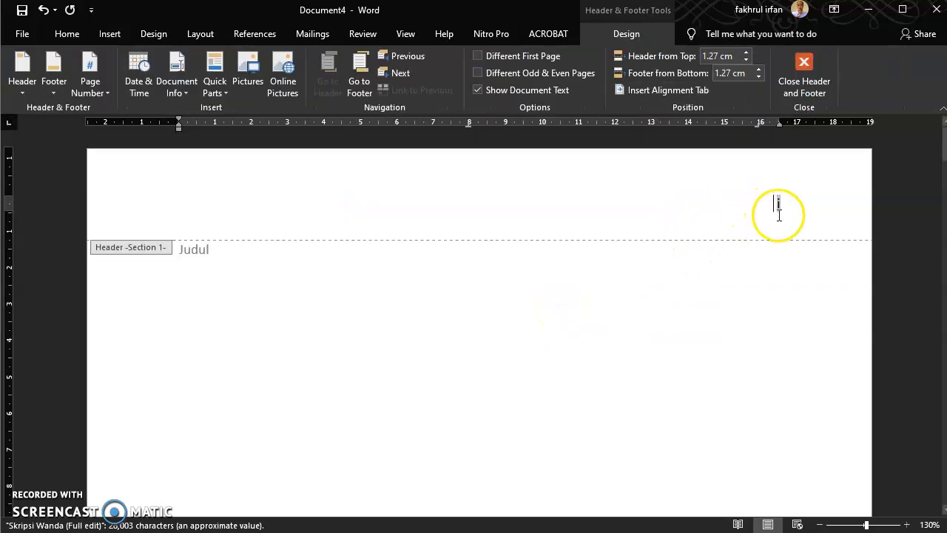
double_click(651, 291)
Check the page number in the Bab 1 pendahuluan header, and center the Bab 1 pendahuluan heading in the body.
scroll(775, 208, down, 10)
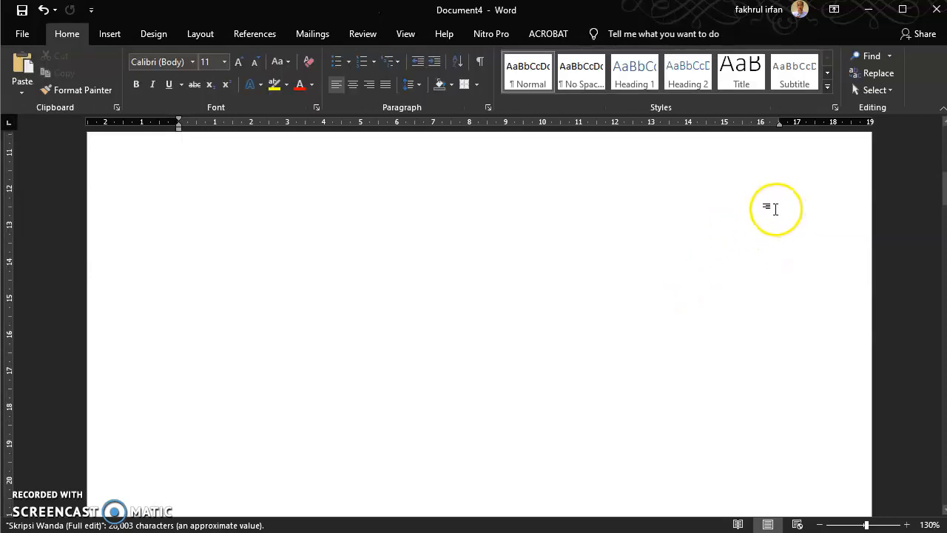
scroll(804, 256, down, 10)
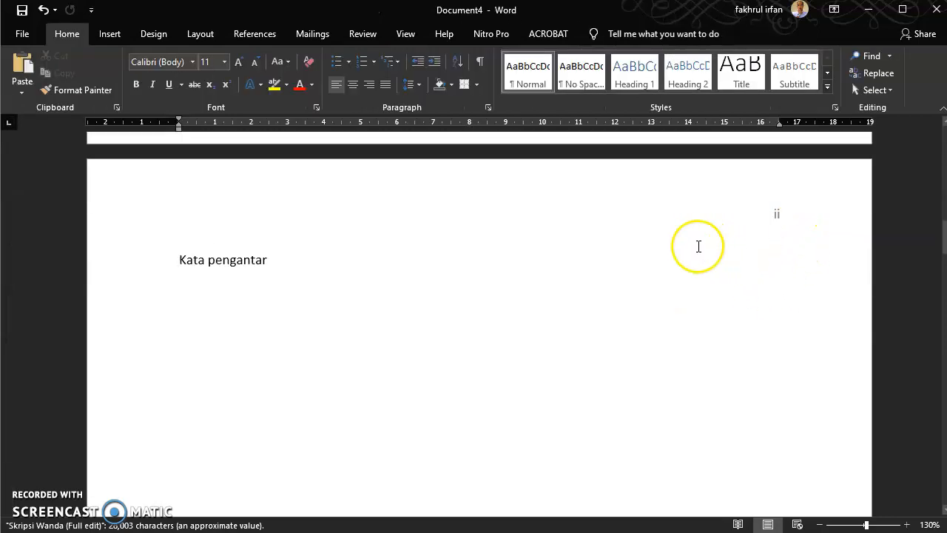
scroll(788, 197, down, 10)
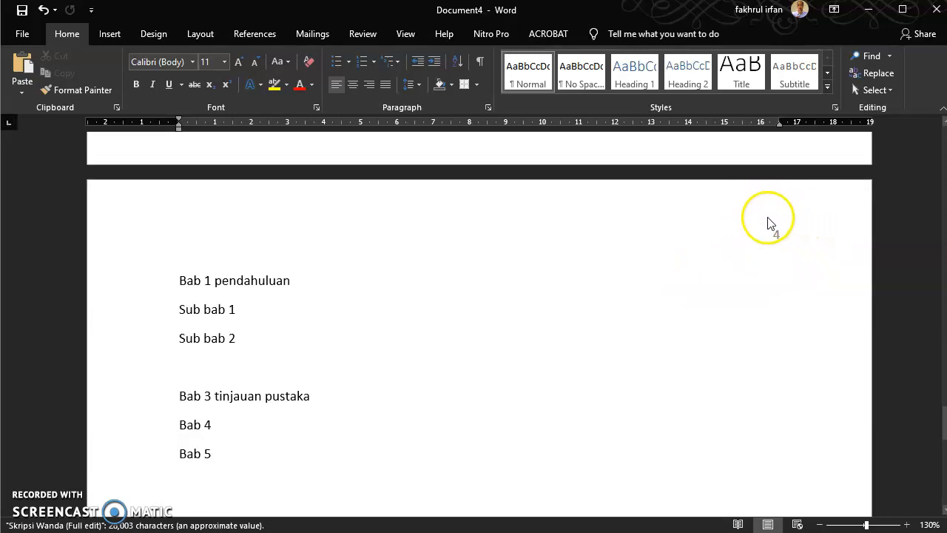
double_click(594, 218)
scroll(518, 244, up, 2)
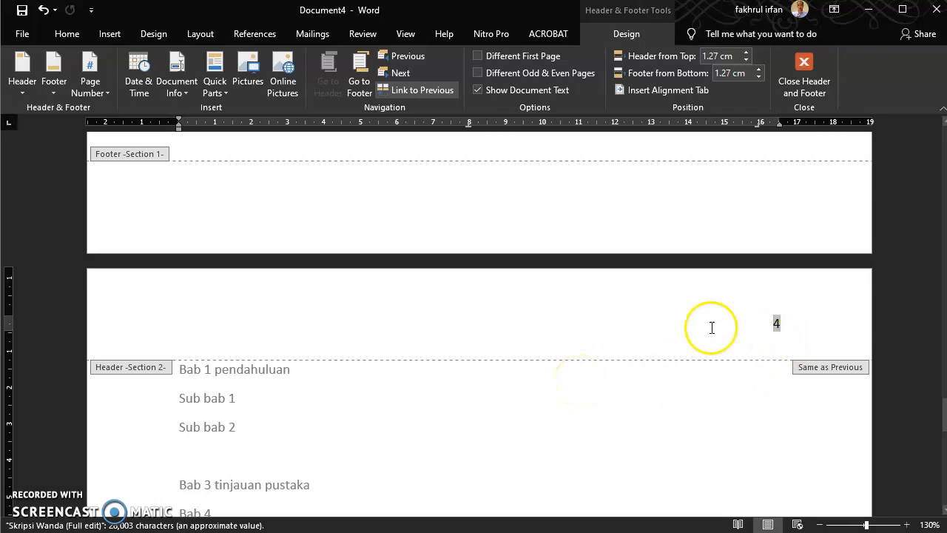
double_click(275, 372)
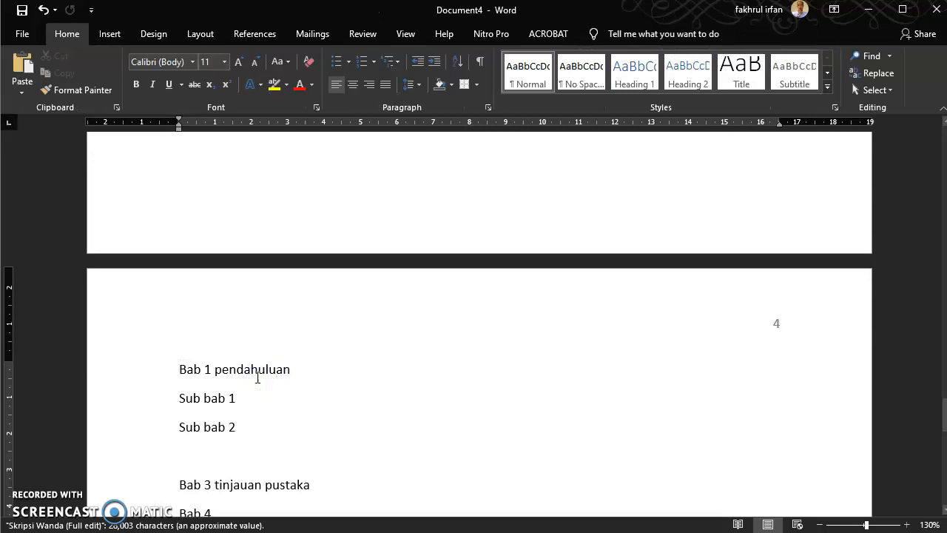
key(ctrl+e)
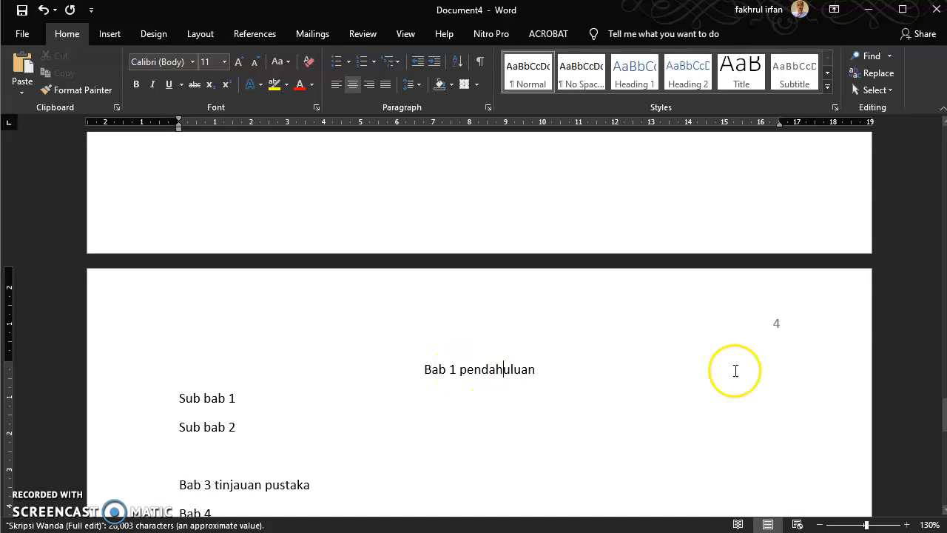
Restart the page numbering at 1 for the section beginning with Bab 1 pendahuluan, using the 1, 2, 3 format.
double_click(639, 311)
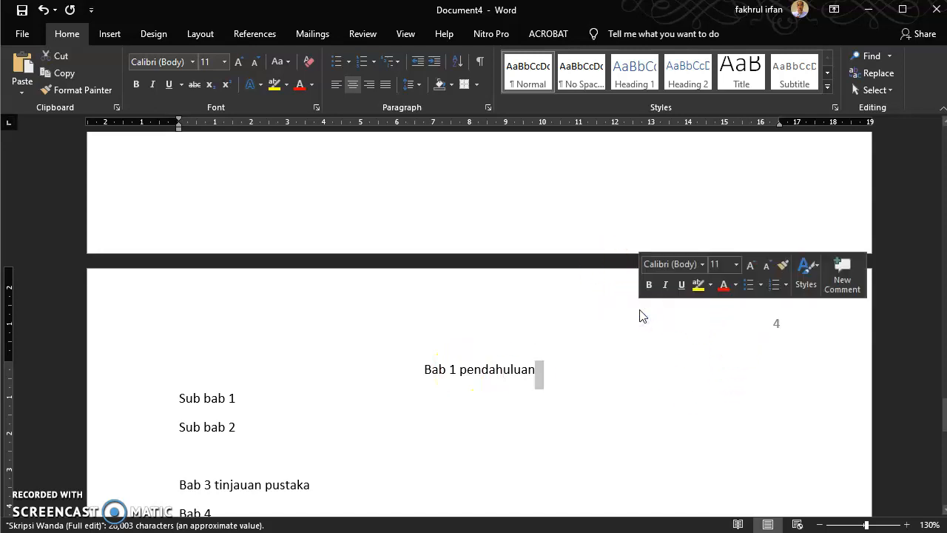
click(618, 319)
double_click(637, 301)
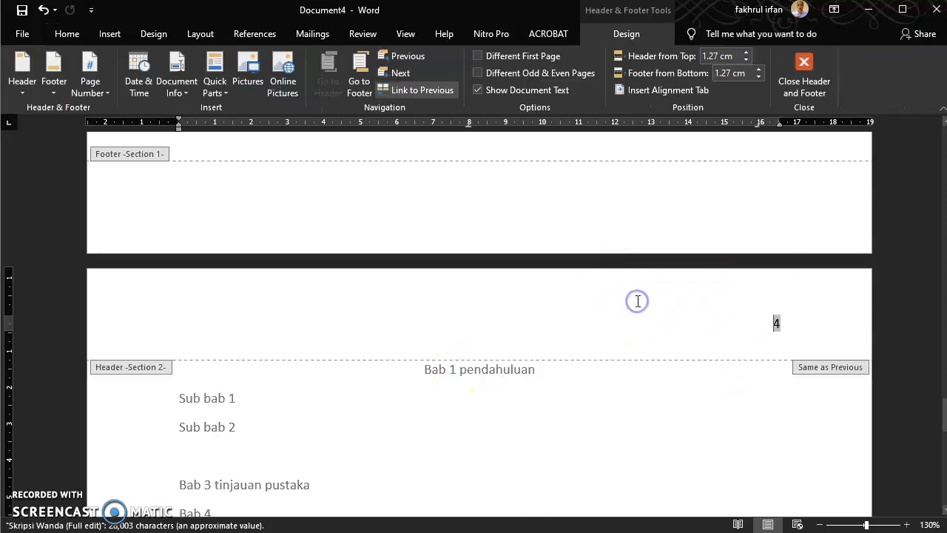
double_click(590, 317)
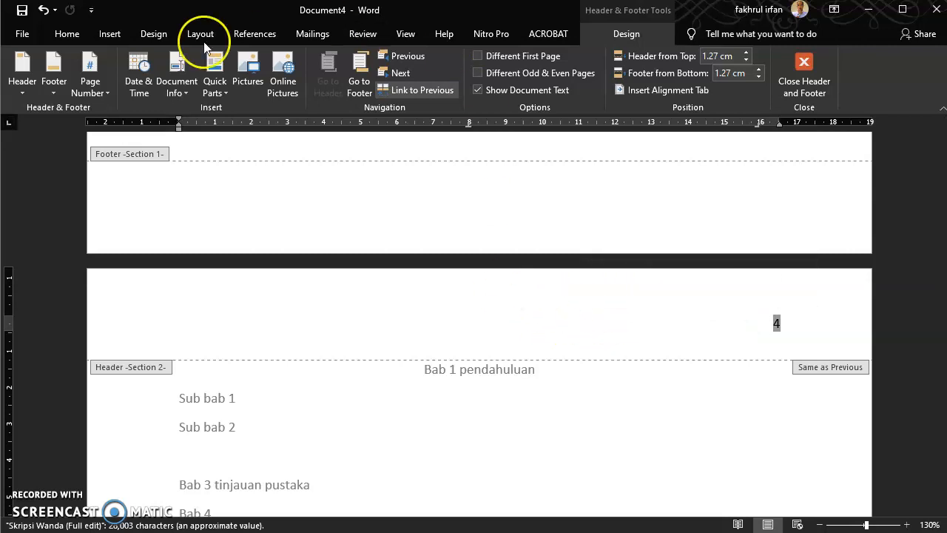
click(103, 34)
click(688, 90)
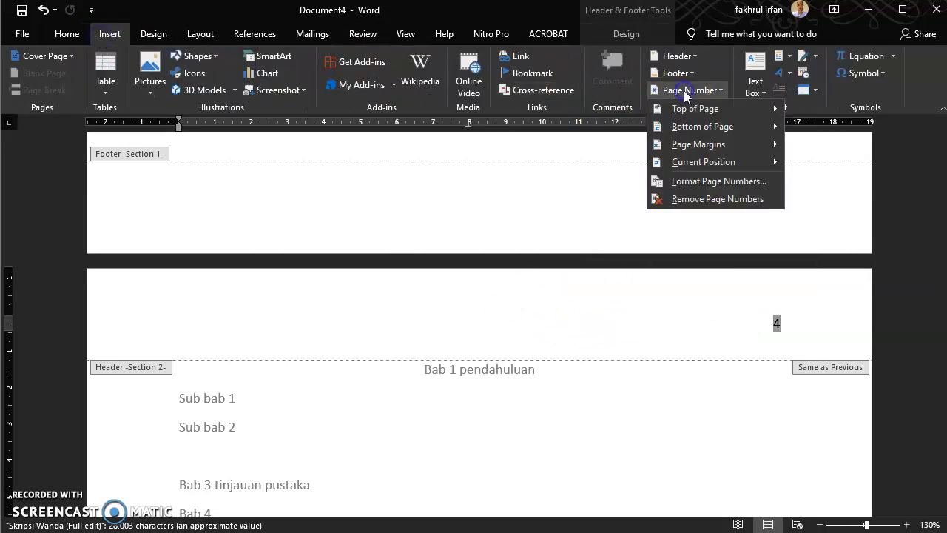
click(690, 183)
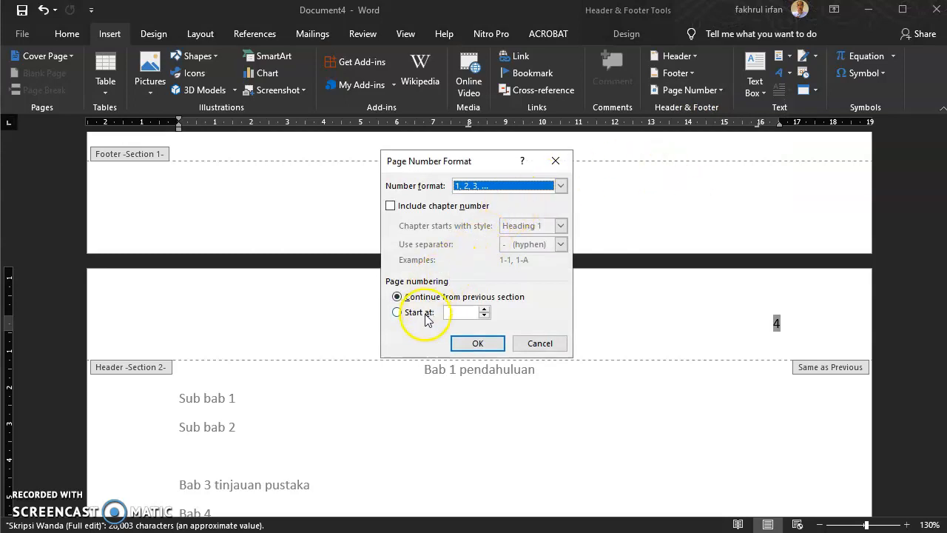
click(397, 311)
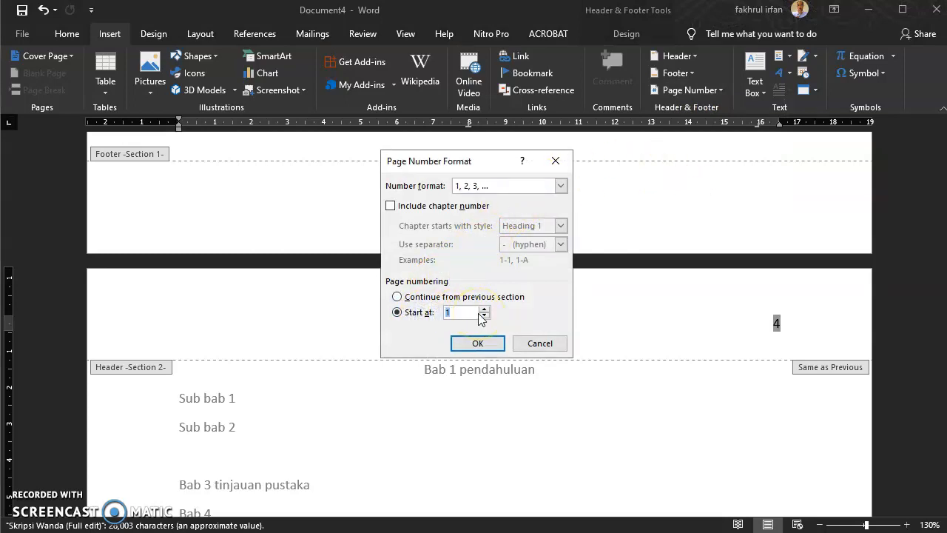
click(479, 341)
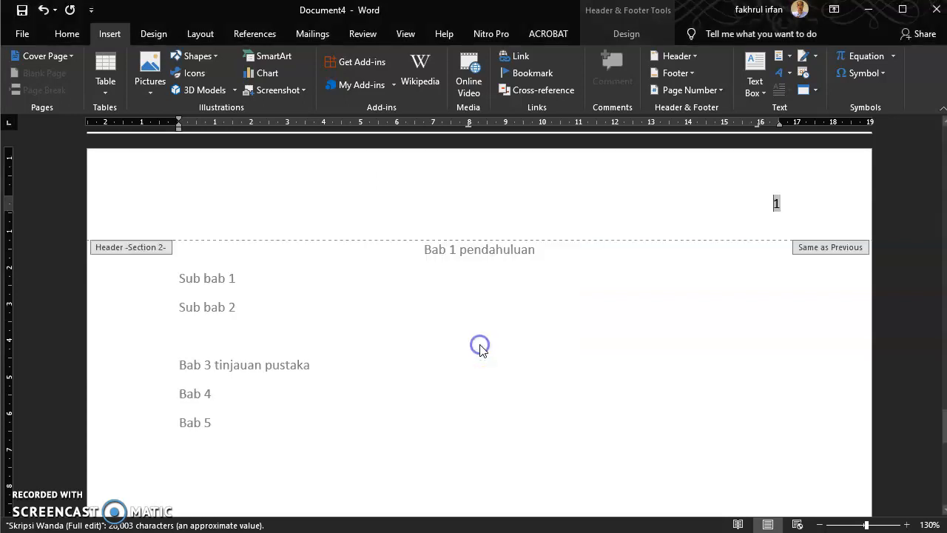
Close the header and compare the page numbers on the Halaman pengesahan page and the Bab 1 pendahuluan page.
scroll(588, 329, up, 2)
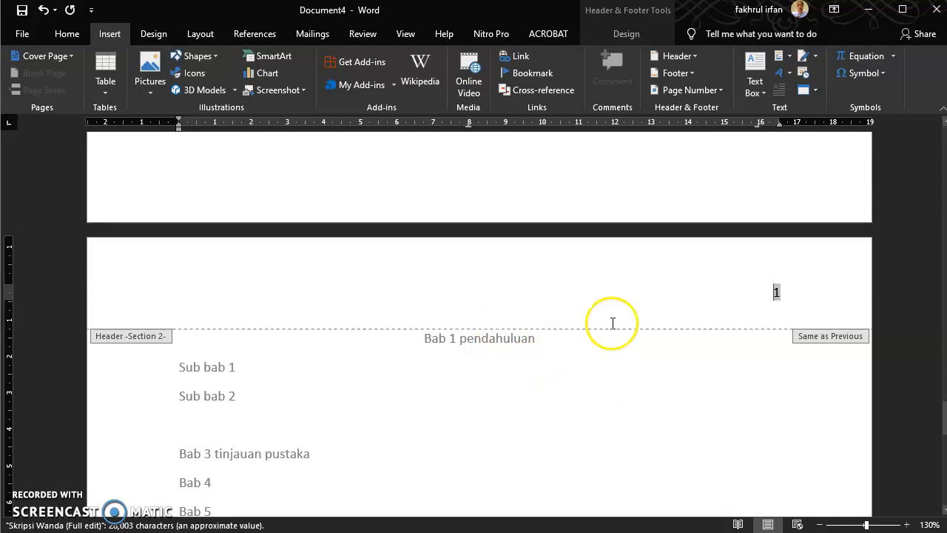
scroll(628, 328, up, 8)
scroll(628, 328, up, 5)
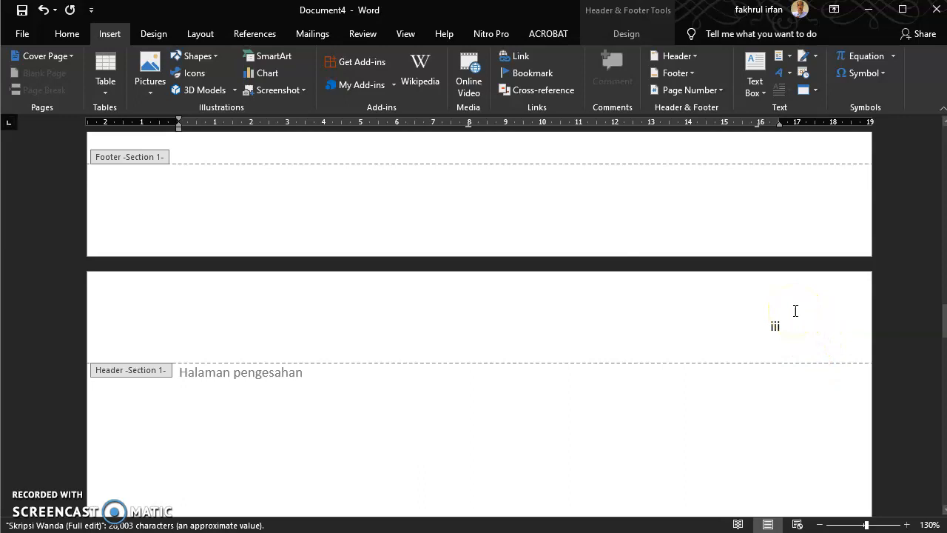
double_click(277, 389)
scroll(283, 385, down, 5)
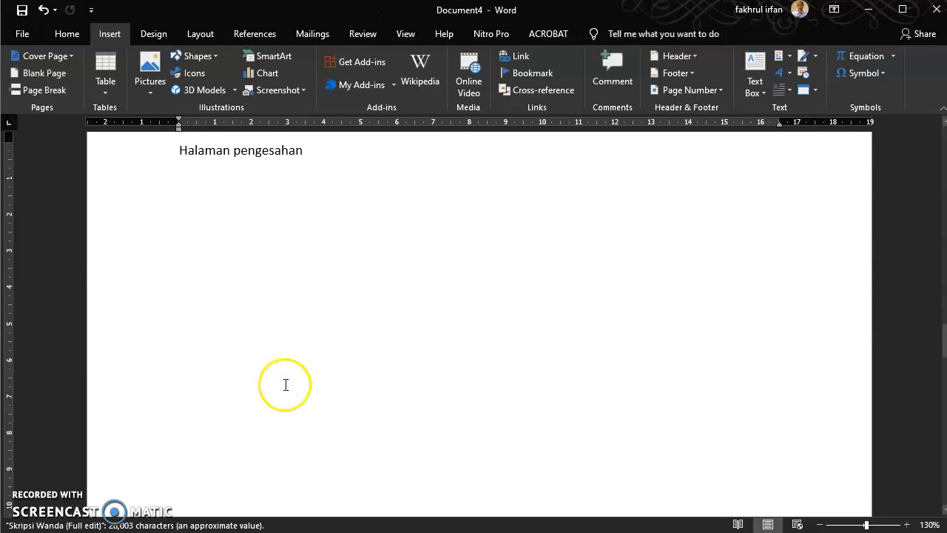
scroll(769, 302, down, 8)
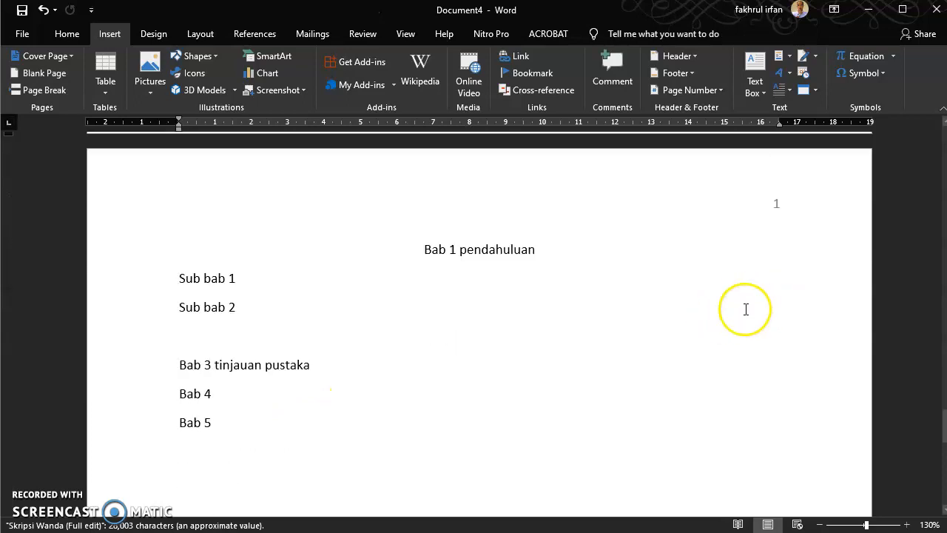
click(651, 230)
scroll(417, 291, down, 3)
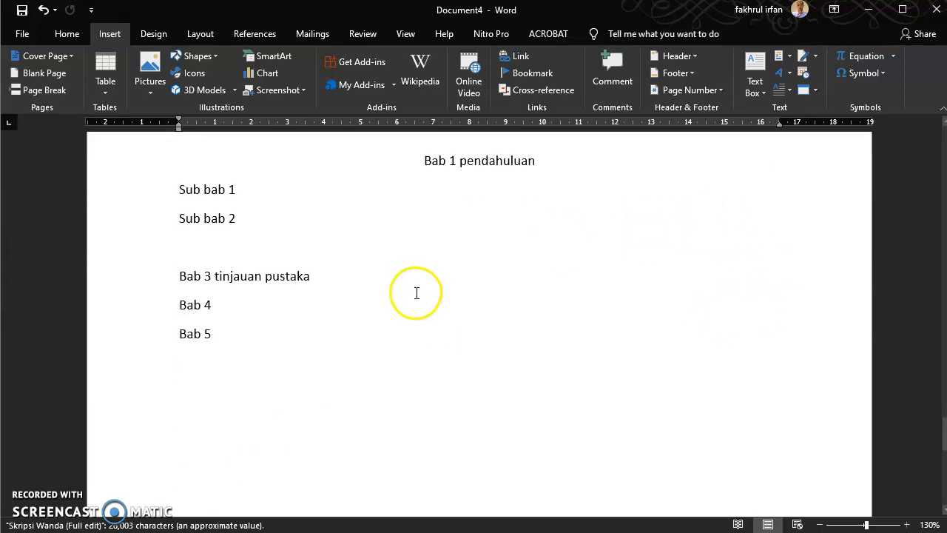